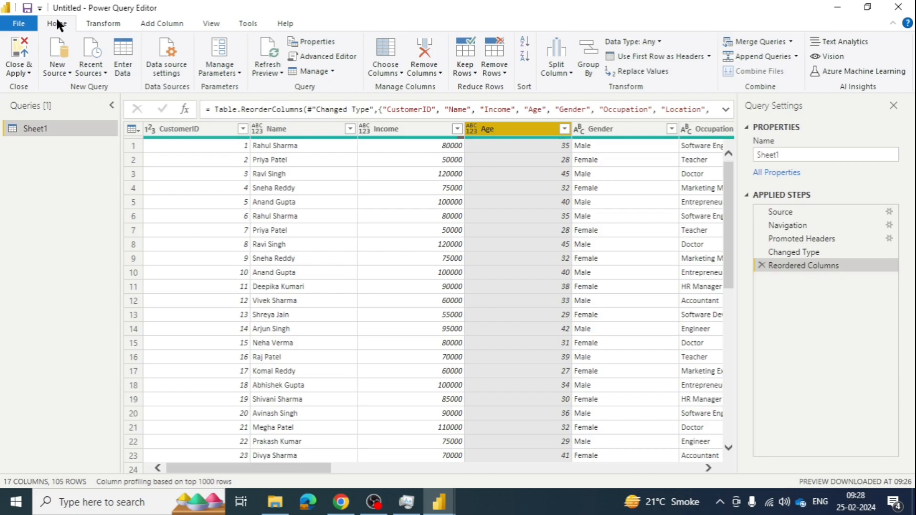
{"action": "left_click", "coordinate": [113, 27]}
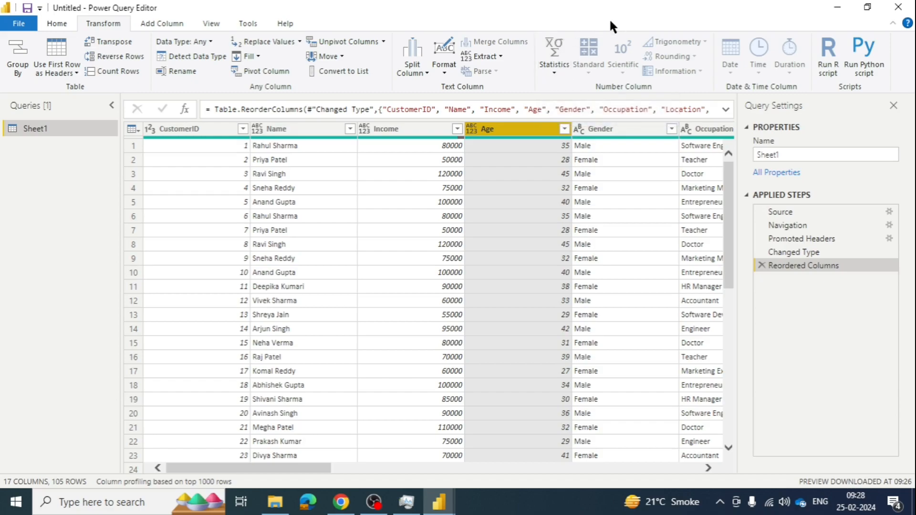
{"action": "left_click_drag", "start_coordinate": [632, 6], "coordinate": [537, 36]}
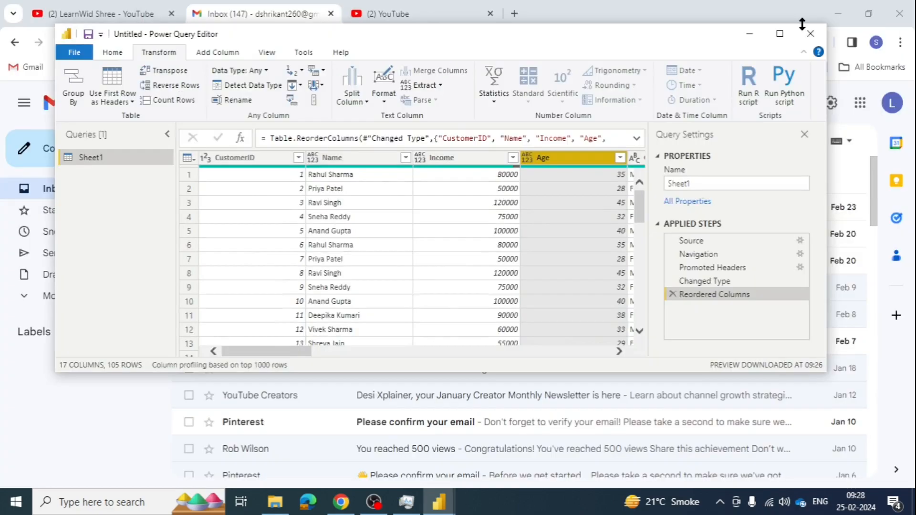
{"action": "left_click", "coordinate": [780, 33]}
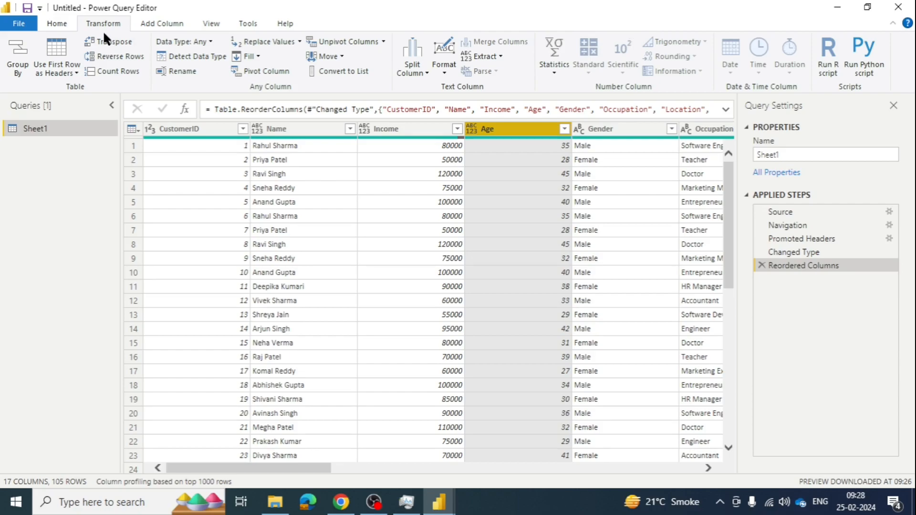
{"action": "left_click", "coordinate": [152, 27]}
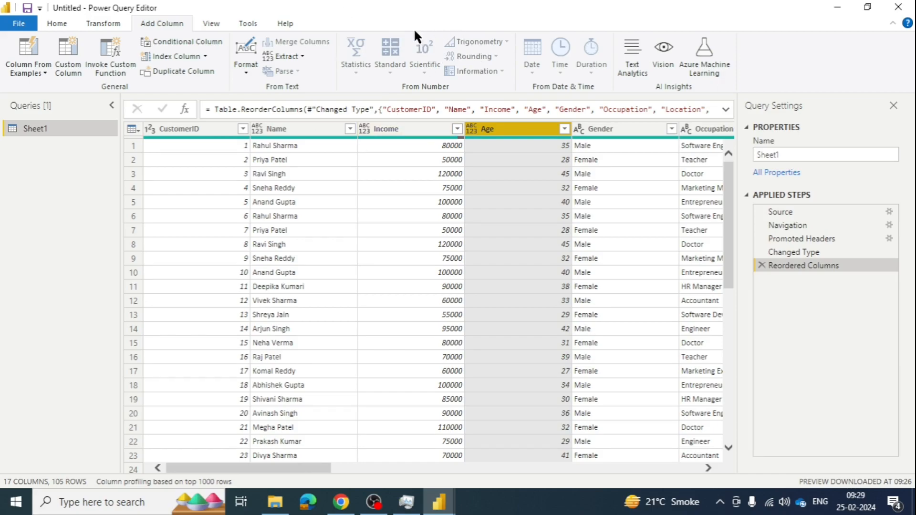
{"action": "left_click", "coordinate": [101, 25]}
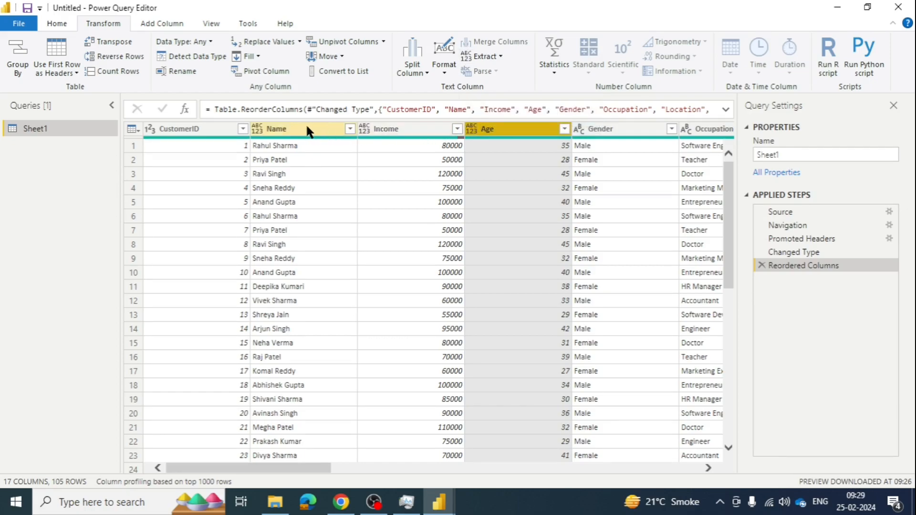
- Examine the Statistics options available for the Name and Income columns
{"action": "left_click", "coordinate": [283, 129]}
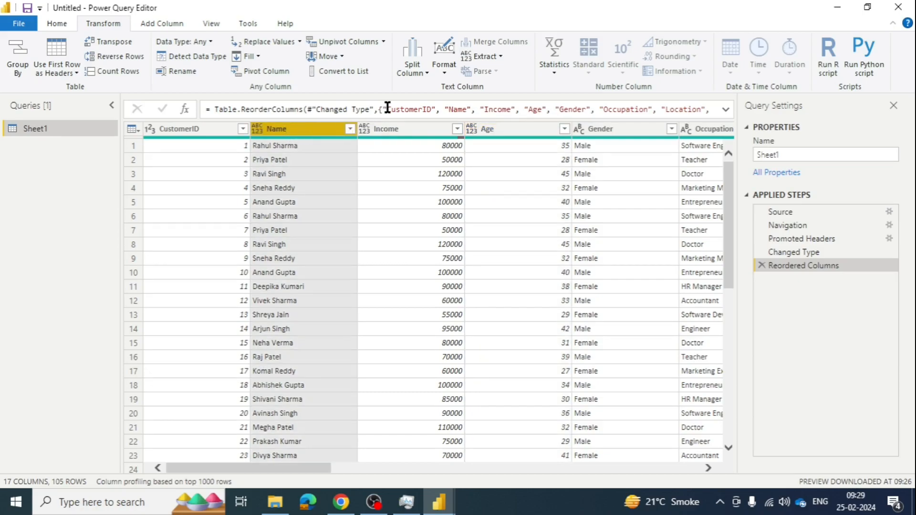
{"action": "left_click", "coordinate": [554, 71]}
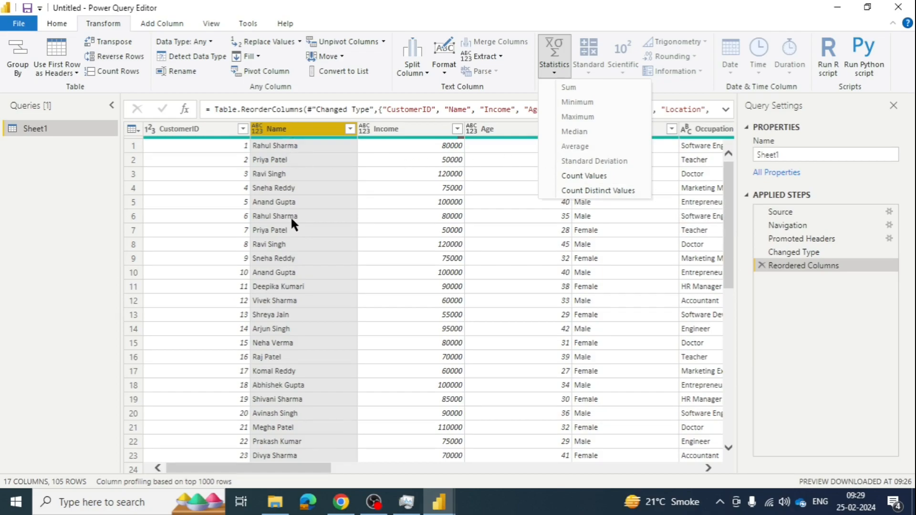
{"action": "left_click", "coordinate": [397, 127]}
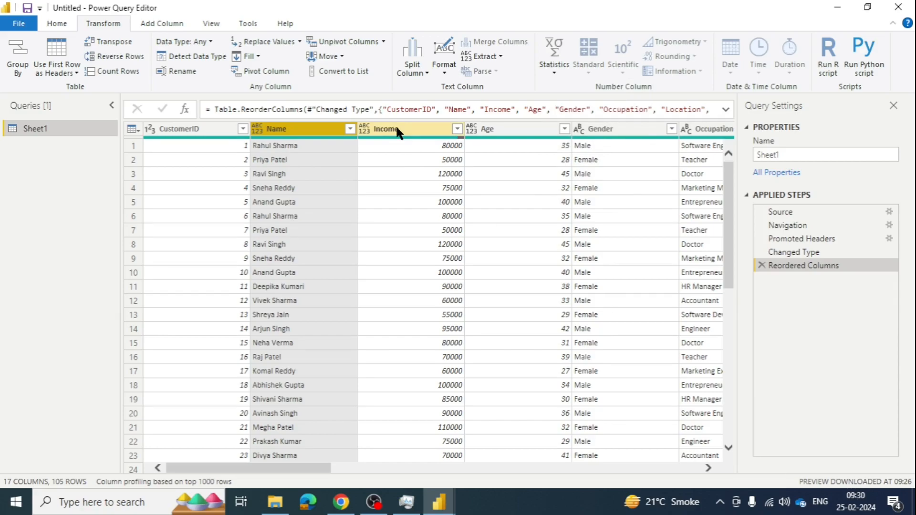
{"action": "left_click", "coordinate": [396, 128], "text": "ctrl"}
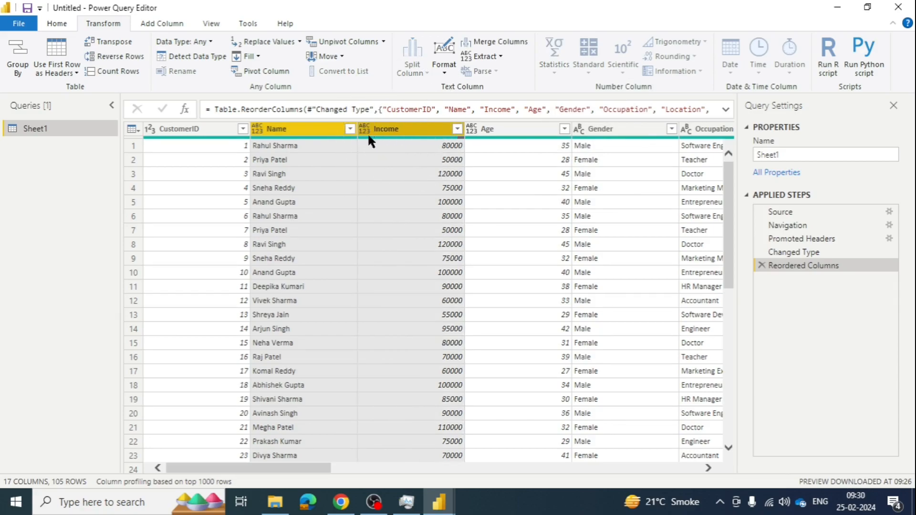
{"action": "left_click", "coordinate": [319, 132]}
{"action": "left_click", "coordinate": [403, 128]}
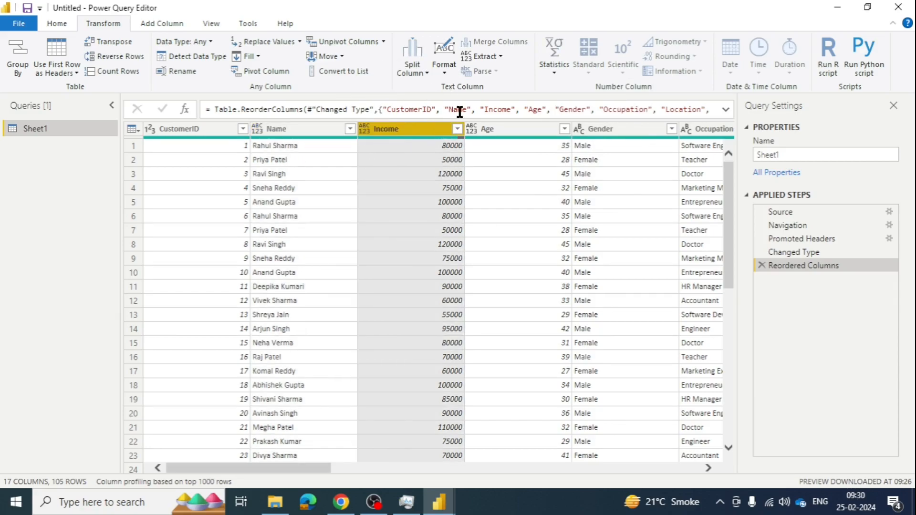
{"action": "left_click", "coordinate": [553, 76]}
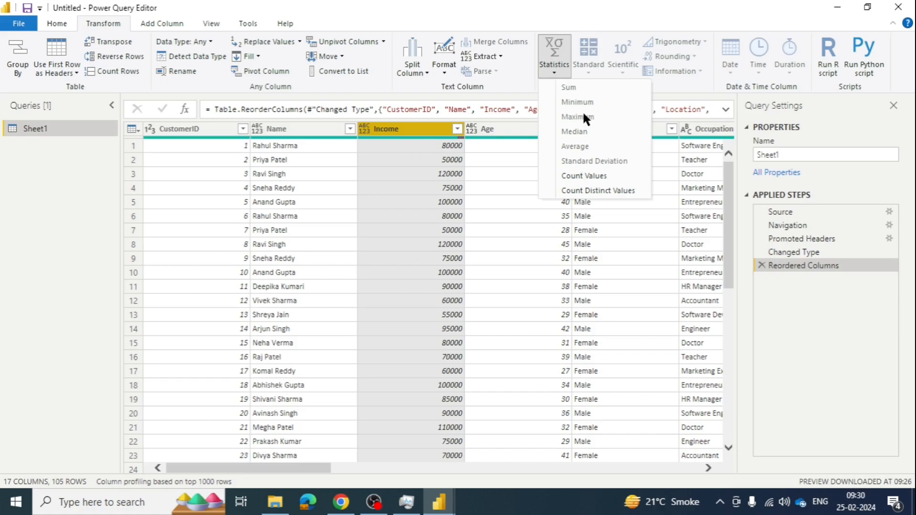
{"action": "left_click", "coordinate": [487, 128]}
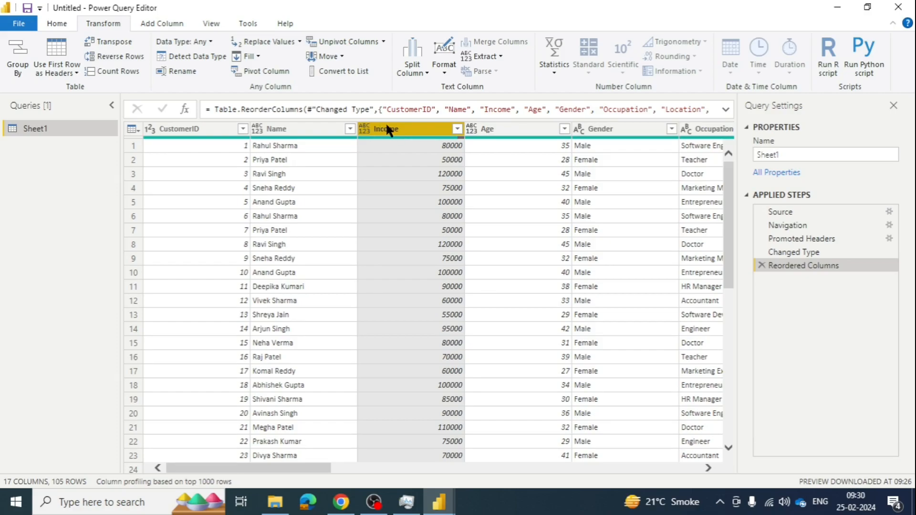
- Change the Income column's data type to Whole Number
{"action": "right_click", "coordinate": [386, 122]}
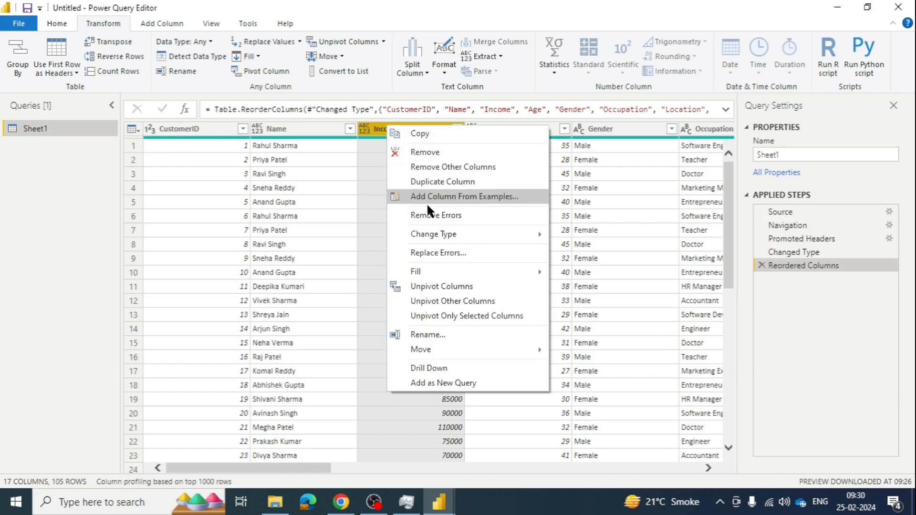
{"action": "mouse_move", "coordinate": [532, 231]}
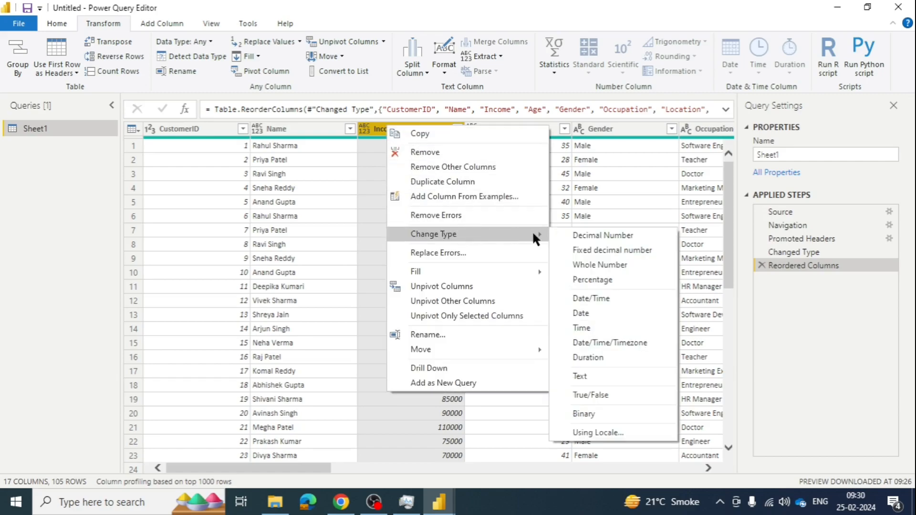
{"action": "left_click", "coordinate": [595, 263]}
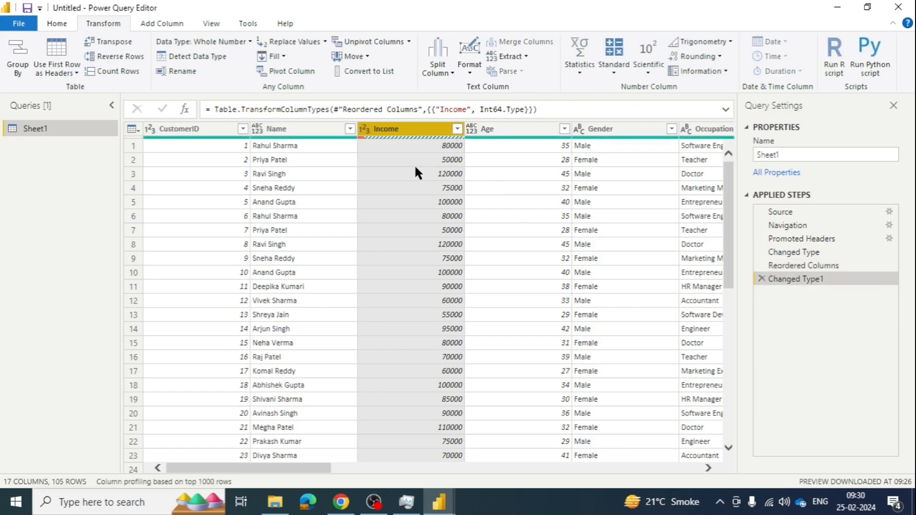
- Turn on column distribution and remove the rows with errors from the Income column
{"action": "left_click", "coordinate": [210, 24]}
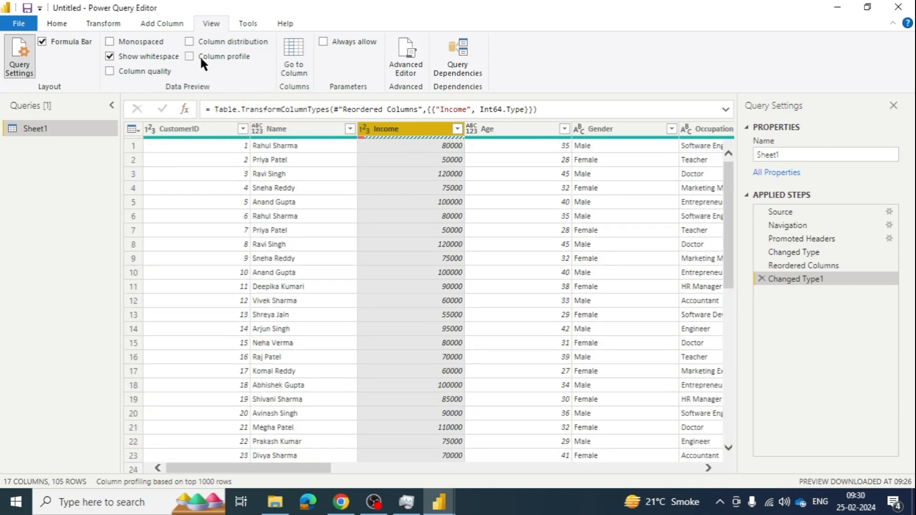
{"action": "left_click", "coordinate": [190, 42]}
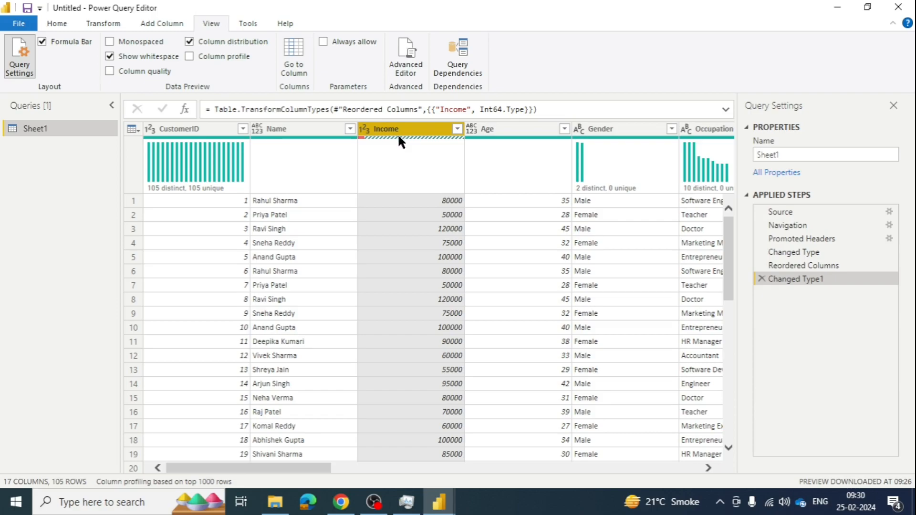
{"action": "mouse_move", "coordinate": [399, 137]}
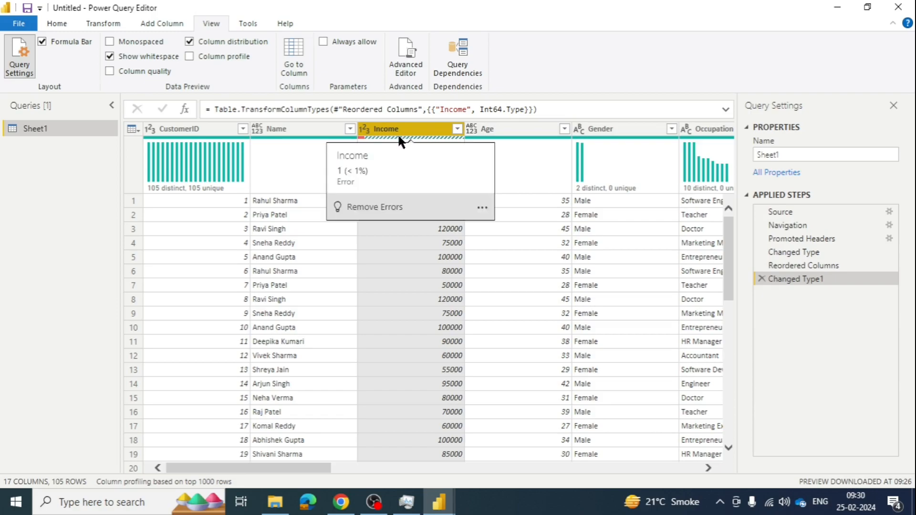
{"action": "left_click", "coordinate": [377, 207]}
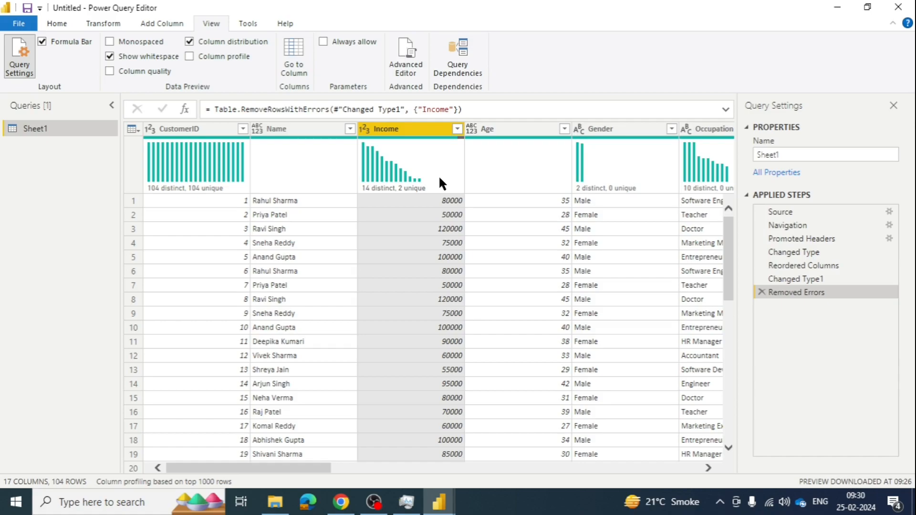
- Remove duplicate rows based on the Income column and turn column distribution off again
{"action": "left_click", "coordinate": [428, 254]}
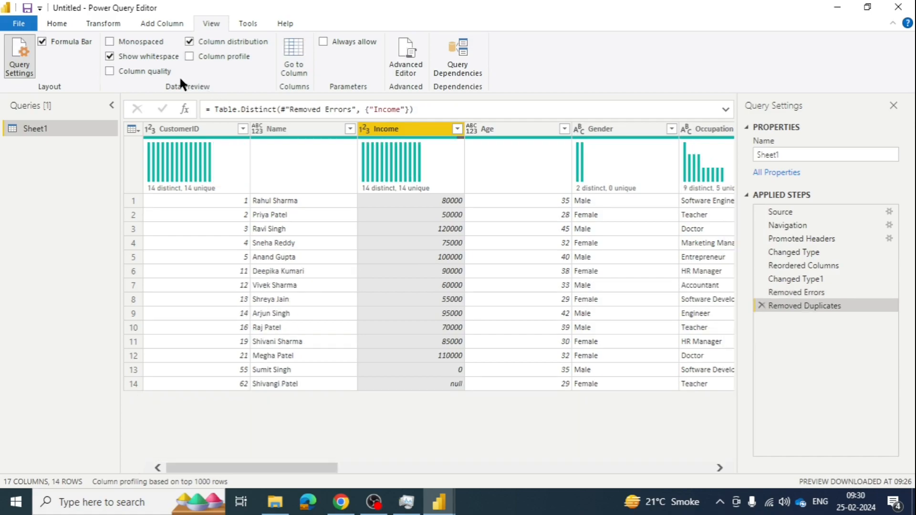
{"action": "left_click", "coordinate": [188, 41]}
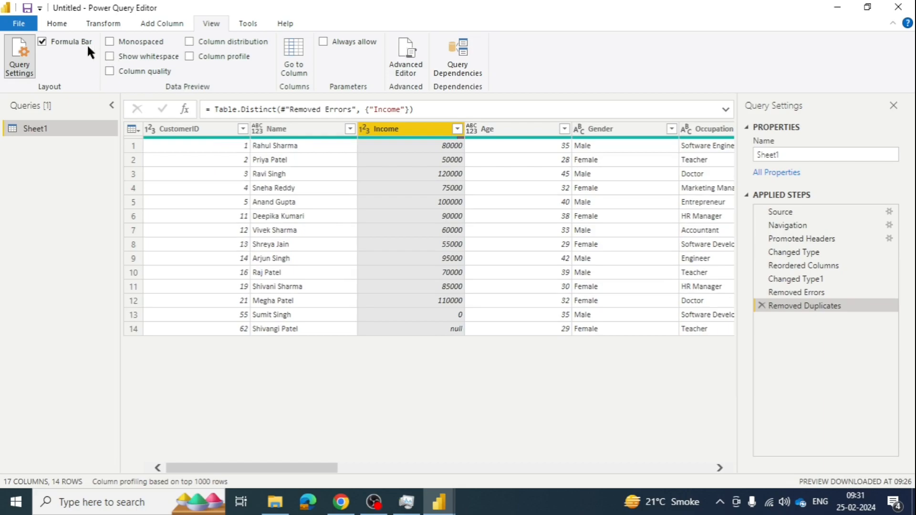
- Check the Statistics options again for the Income and Name columns
{"action": "left_click", "coordinate": [63, 22]}
{"action": "left_click", "coordinate": [97, 23]}
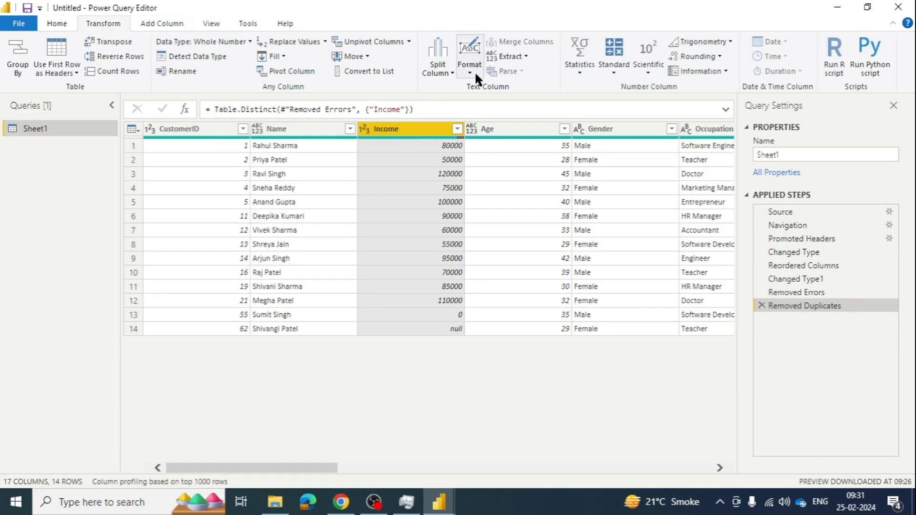
{"action": "left_click", "coordinate": [578, 72]}
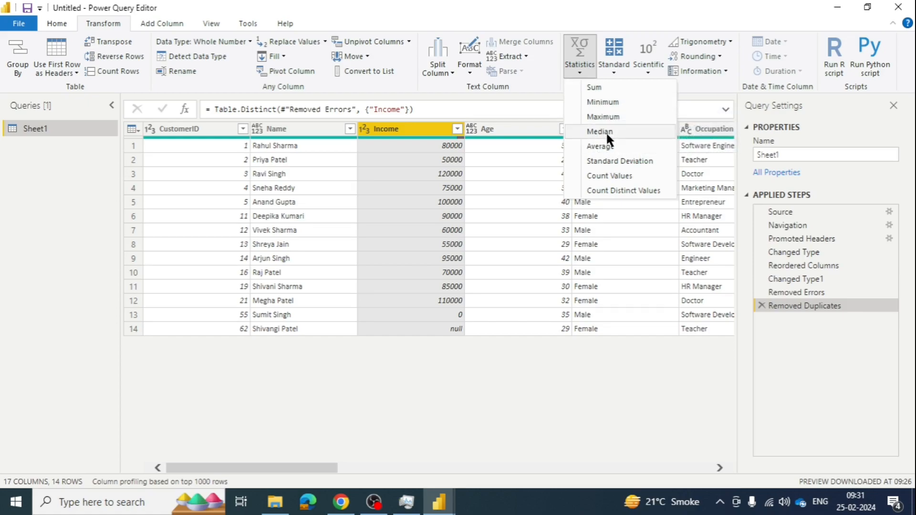
{"action": "left_click", "coordinate": [285, 127]}
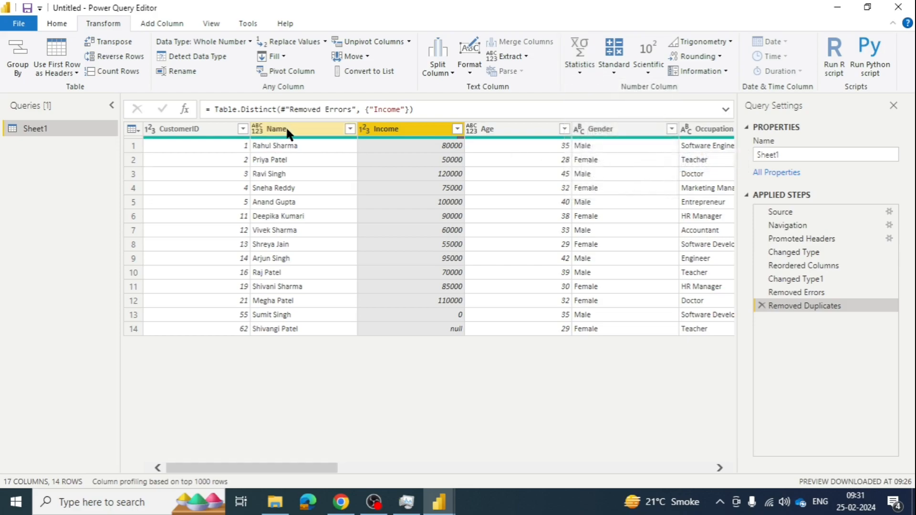
{"action": "left_click", "coordinate": [287, 130]}
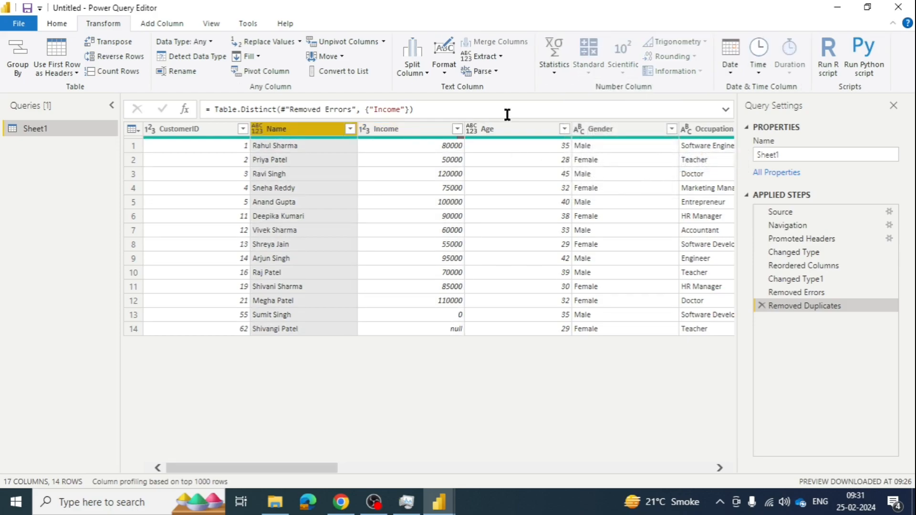
{"action": "left_click", "coordinate": [554, 73]}
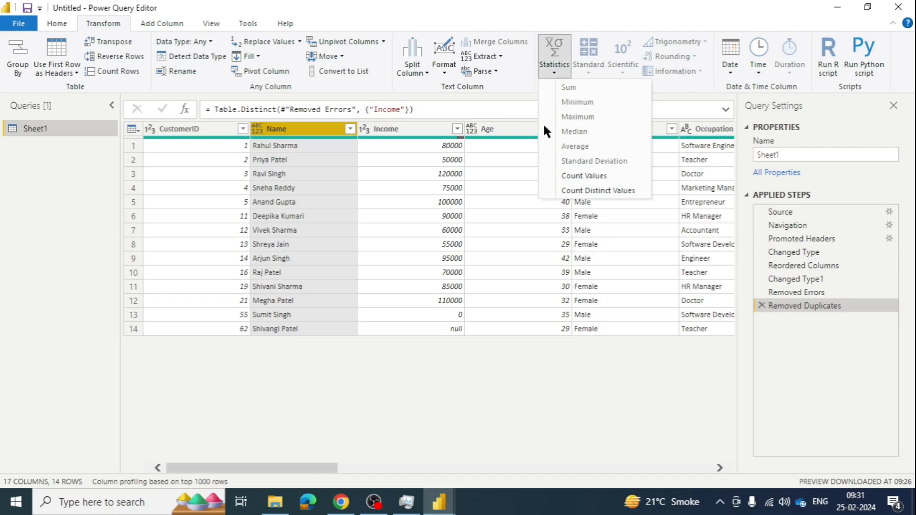
{"action": "left_click", "coordinate": [402, 128]}
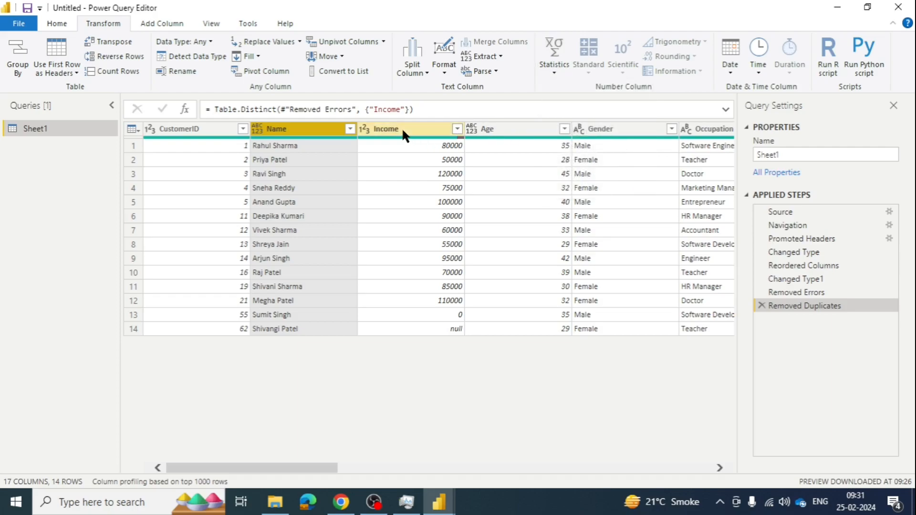
{"action": "left_click", "coordinate": [402, 127]}
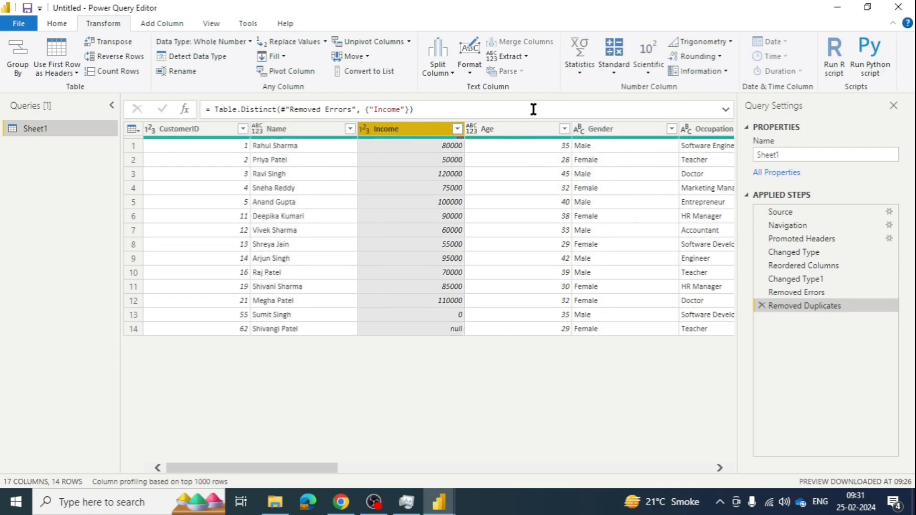
- Calculate the Average of the Income column
{"action": "left_click", "coordinate": [578, 71]}
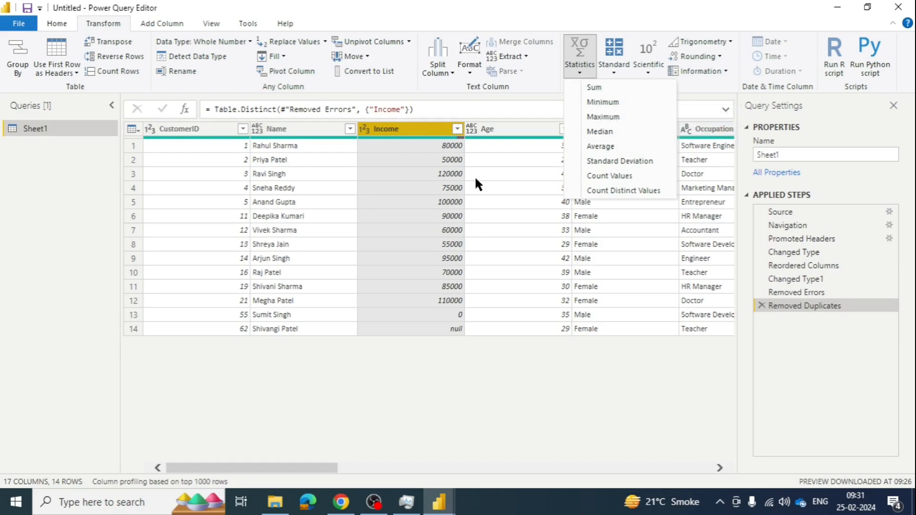
{"action": "left_click", "coordinate": [613, 146]}
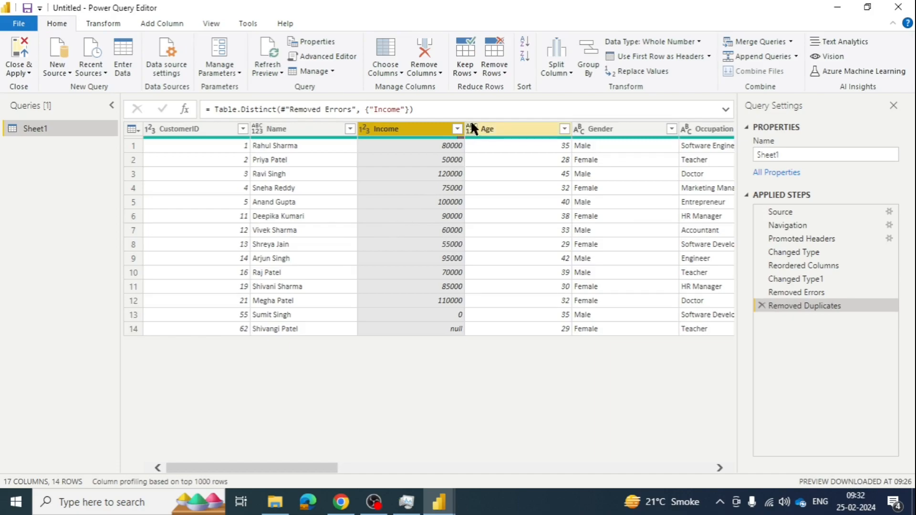
- Calculate the Maximum of the Income column, then delete that step and reselect Income
{"action": "left_click", "coordinate": [106, 23]}
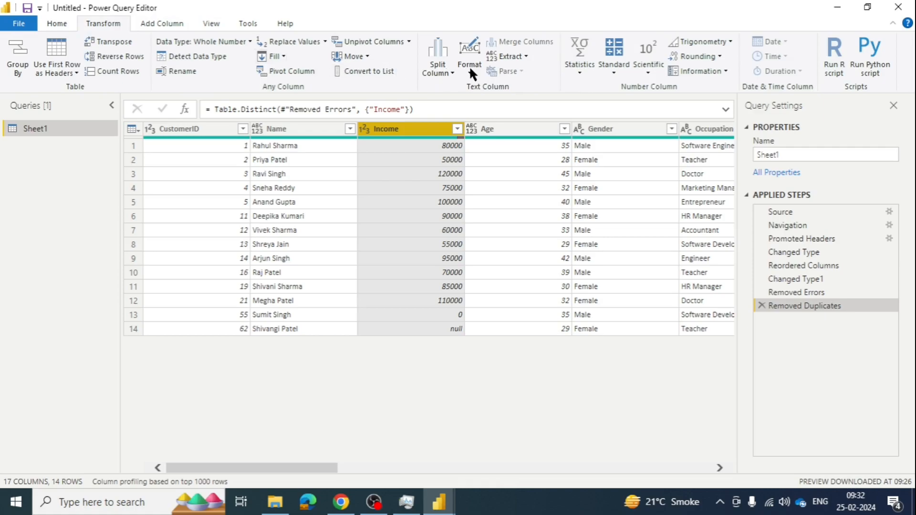
{"action": "left_click", "coordinate": [580, 72]}
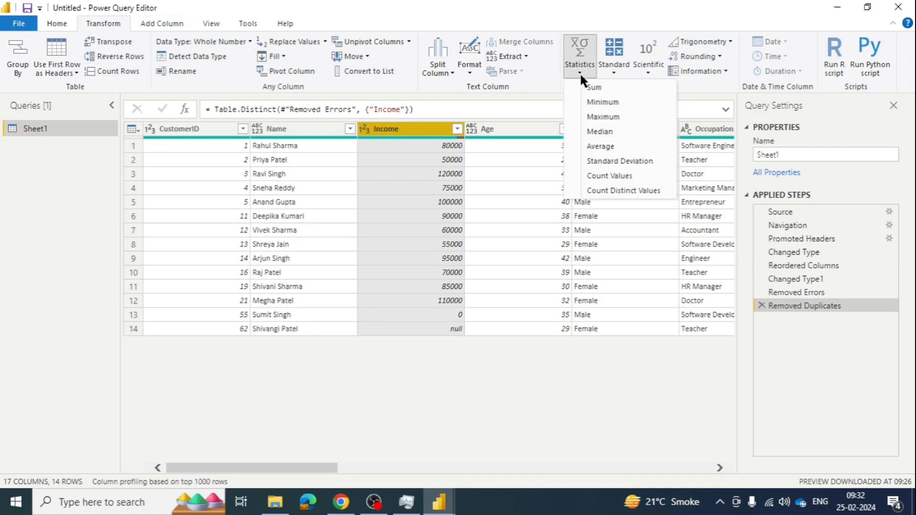
{"action": "left_click", "coordinate": [605, 116]}
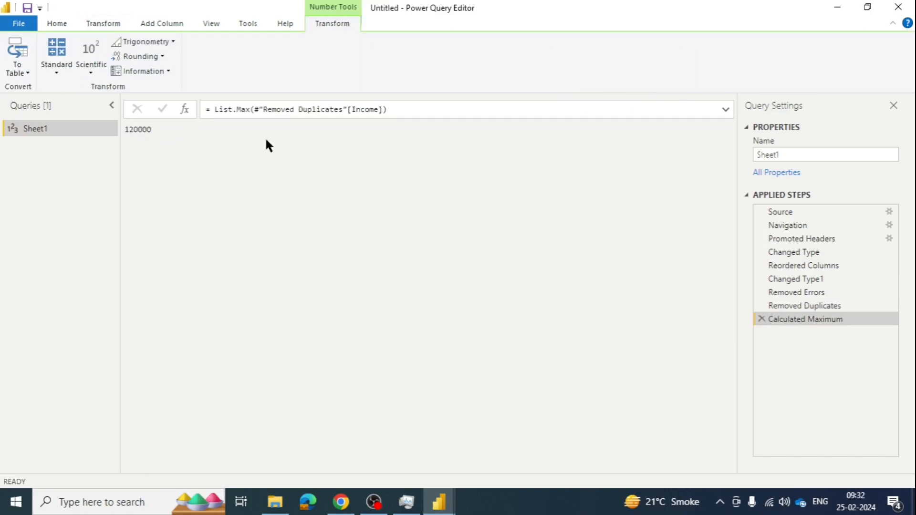
{"action": "left_click", "coordinate": [762, 319]}
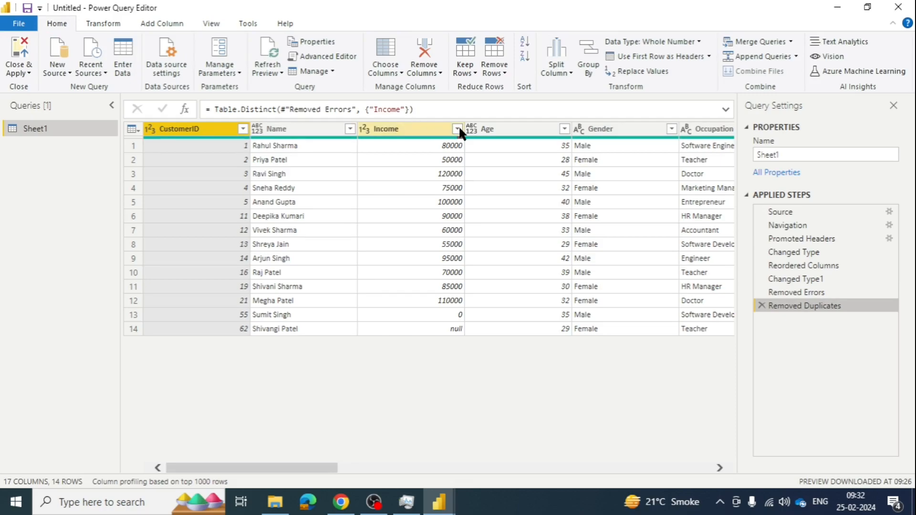
{"action": "left_click", "coordinate": [422, 134]}
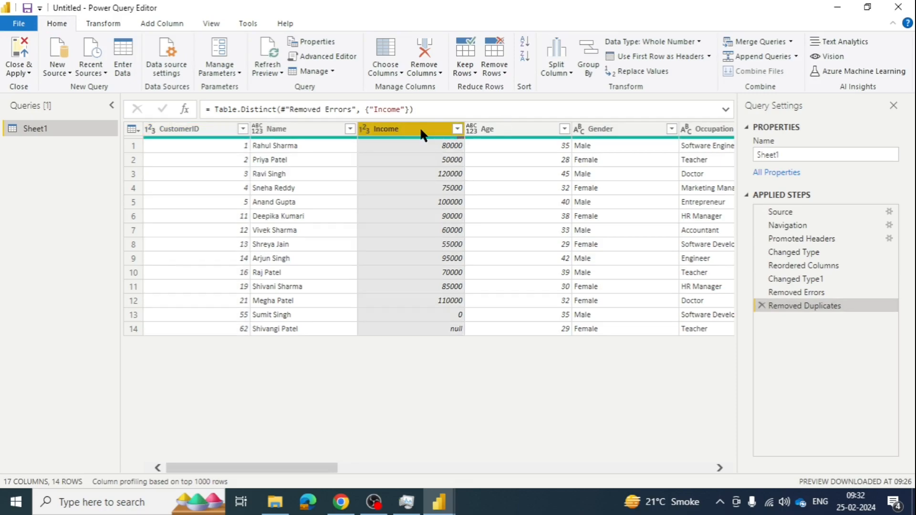
{"action": "left_click", "coordinate": [104, 28]}
{"action": "left_click", "coordinate": [579, 74]}
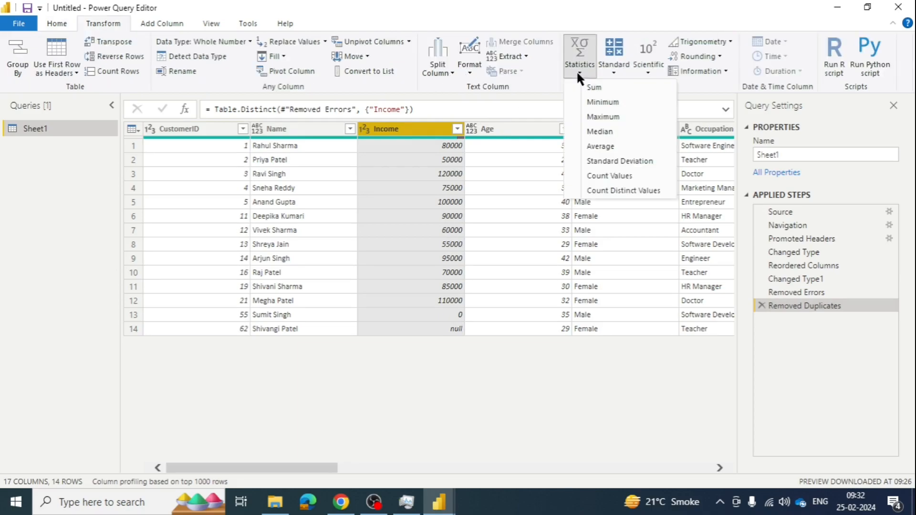
{"action": "left_click", "coordinate": [579, 75]}
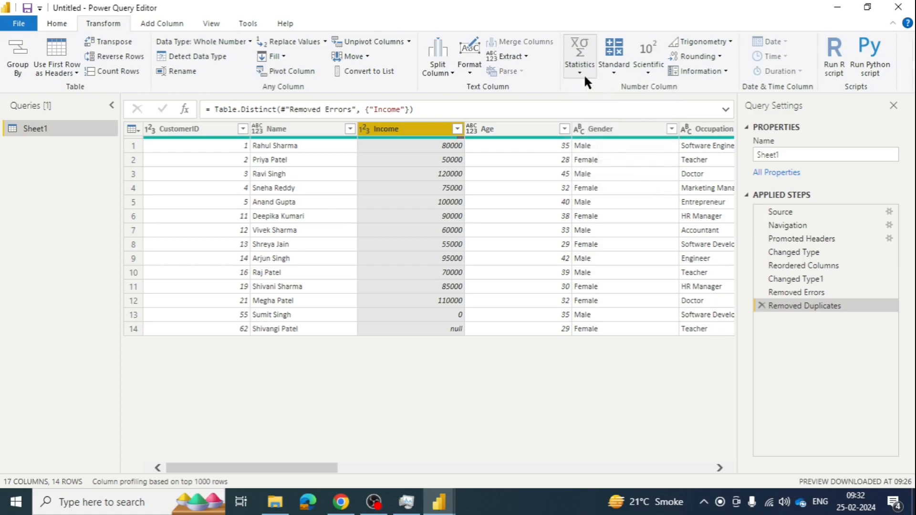
{"action": "left_click", "coordinate": [614, 74]}
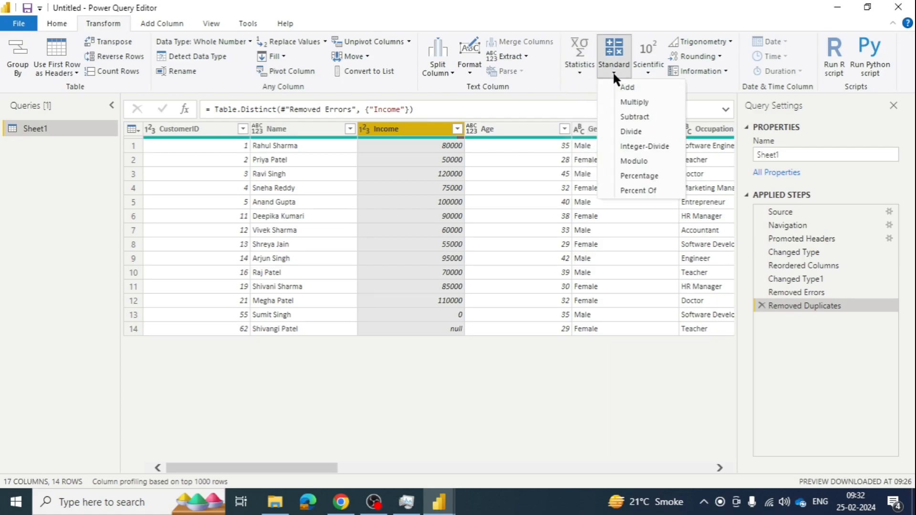
{"action": "left_click", "coordinate": [614, 71]}
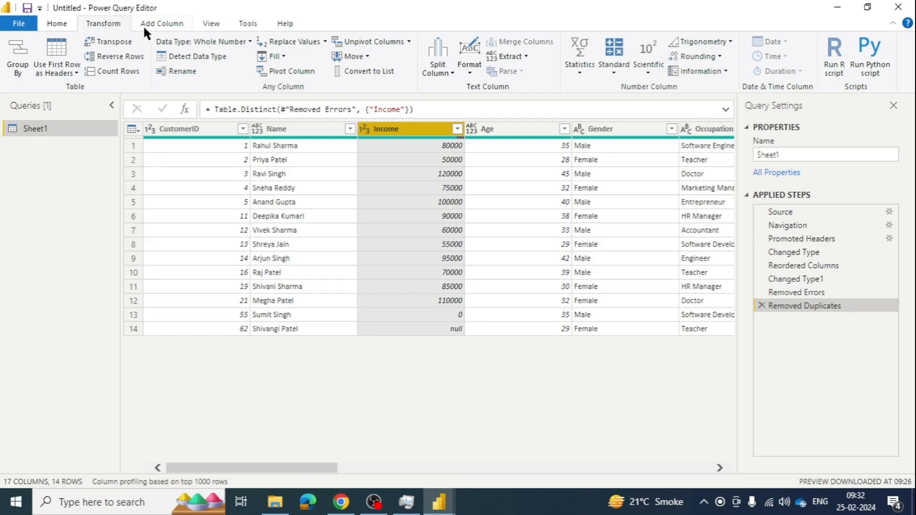
{"action": "left_click", "coordinate": [157, 24]}
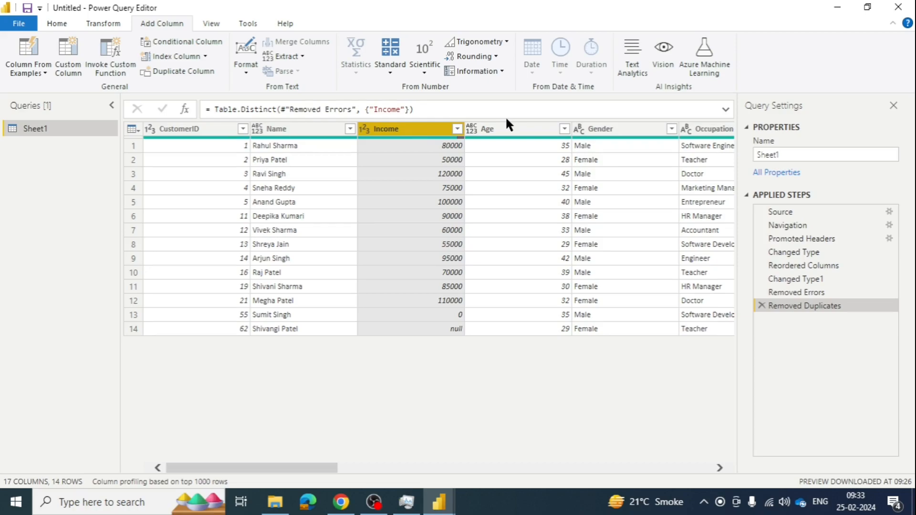
- Filter the Income column to exclude the null and 0 values
{"action": "left_click", "coordinate": [456, 129]}
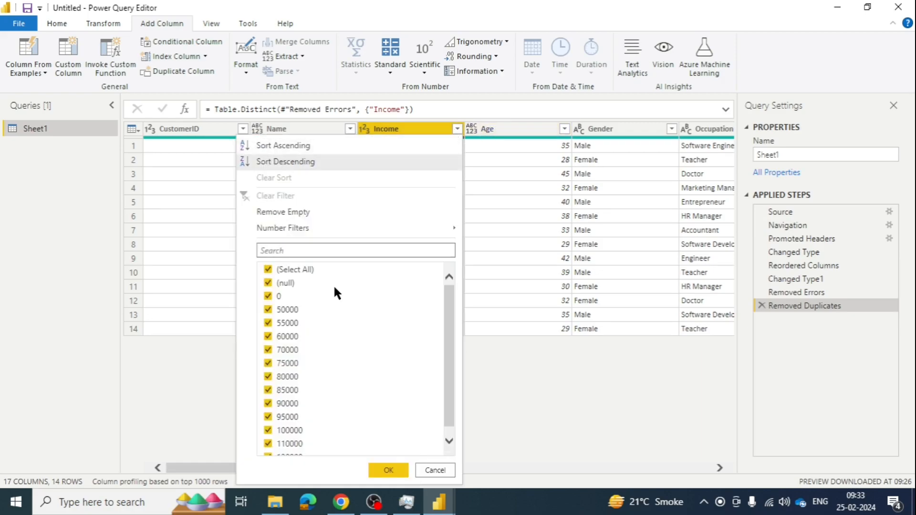
{"action": "left_click", "coordinate": [268, 284]}
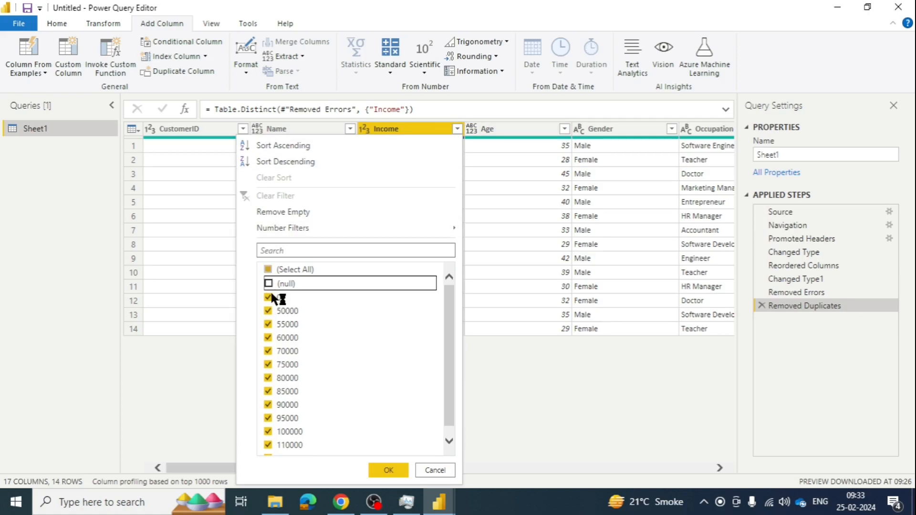
{"action": "left_click", "coordinate": [269, 295]}
{"action": "left_click", "coordinate": [386, 468]}
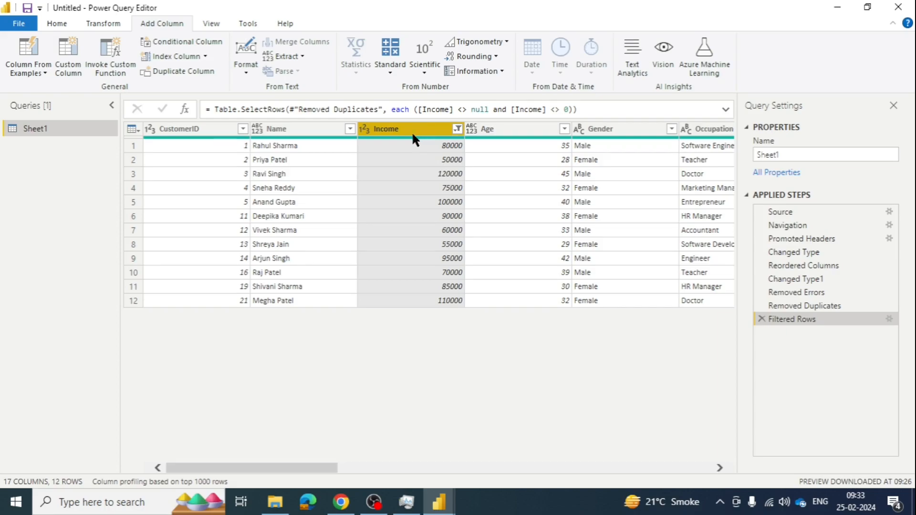
- Add a new column that multiplies Income by 0.9
{"action": "left_click", "coordinate": [391, 72]}
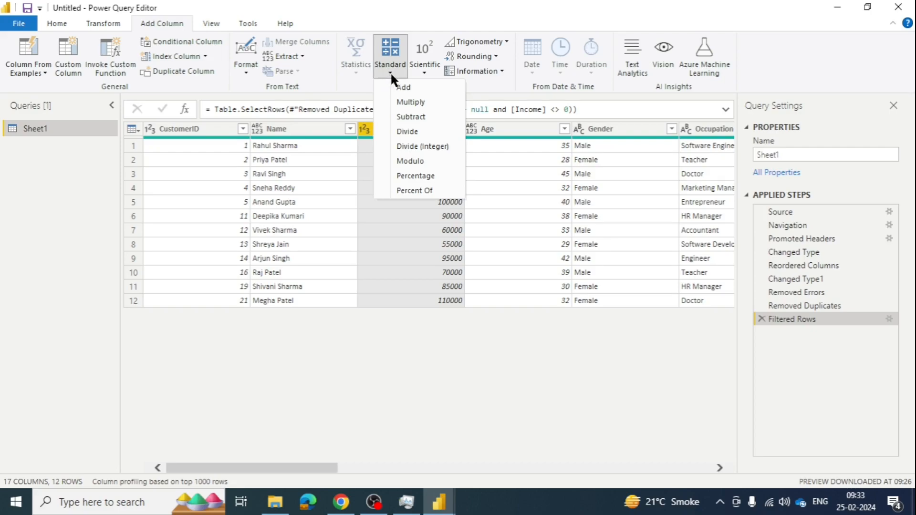
{"action": "left_click", "coordinate": [412, 103]}
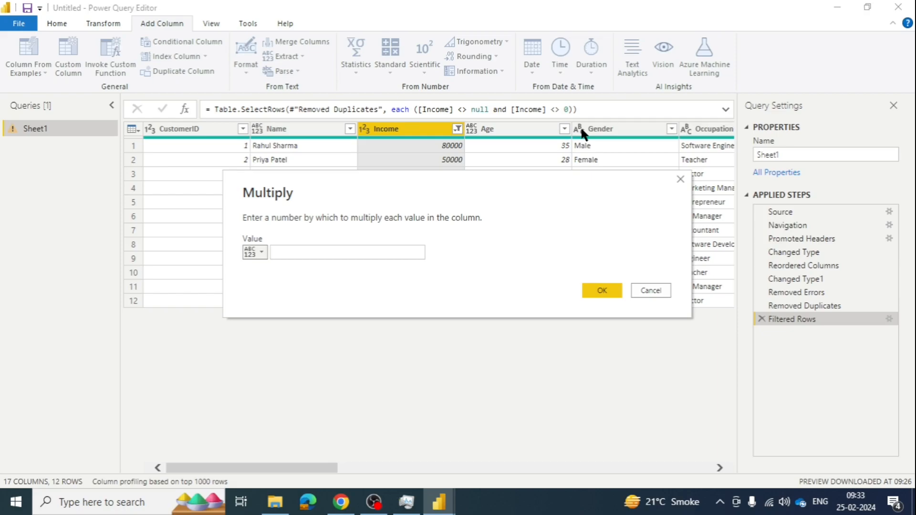
{"action": "left_click", "coordinate": [330, 253]}
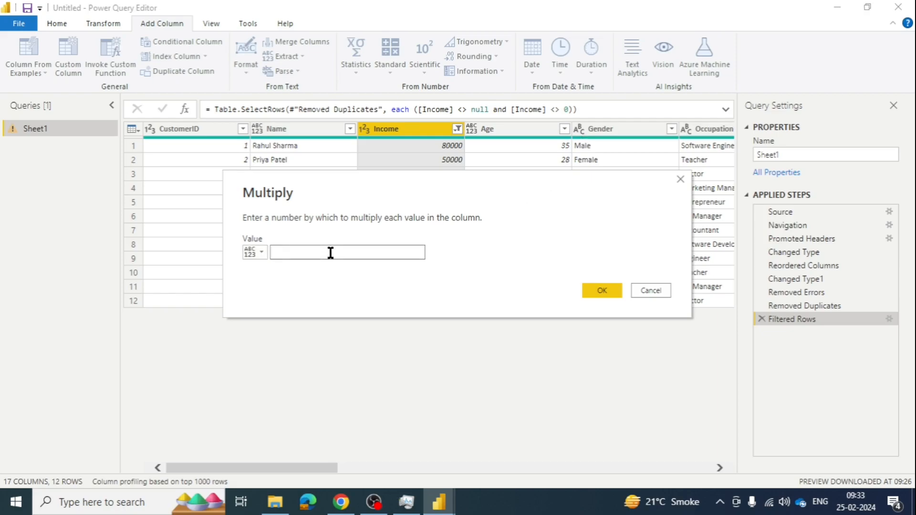
{"action": "type", "text": "0.9"}
{"action": "left_click", "coordinate": [609, 288]}
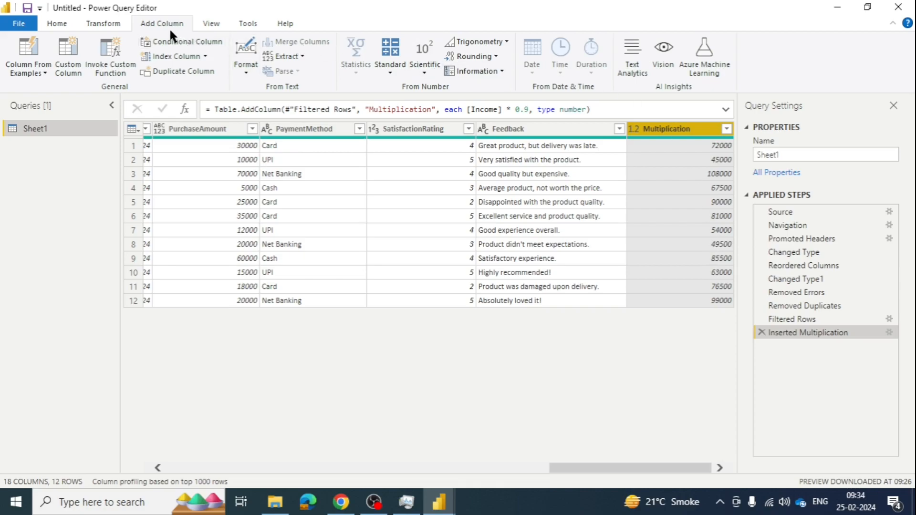
- Rename the new multiplication column to Income After TDS
{"action": "double_click", "coordinate": [665, 131]}
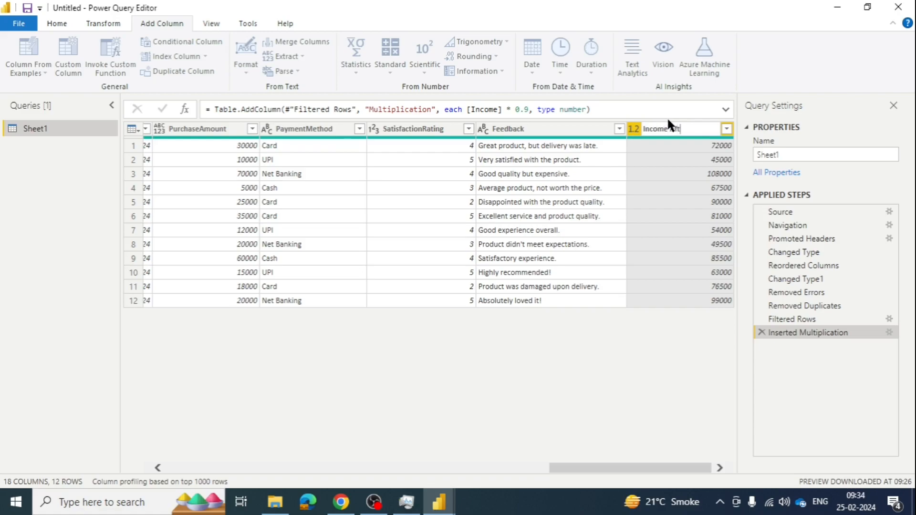
{"action": "type", "text": "Income After TDS"}
{"action": "key", "text": "Return"}
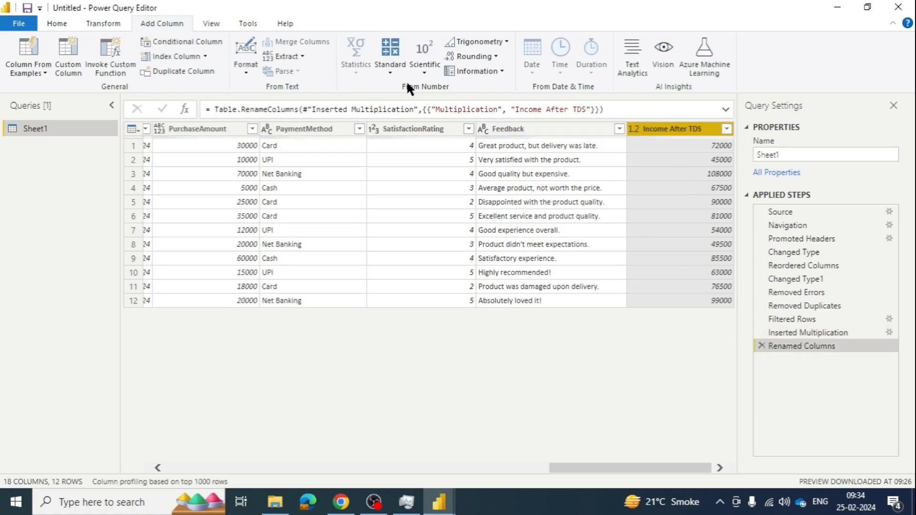
- Select the Income column and add an Is Even information column for it
{"action": "left_click_drag", "start_coordinate": [629, 470], "coordinate": [215, 338]}
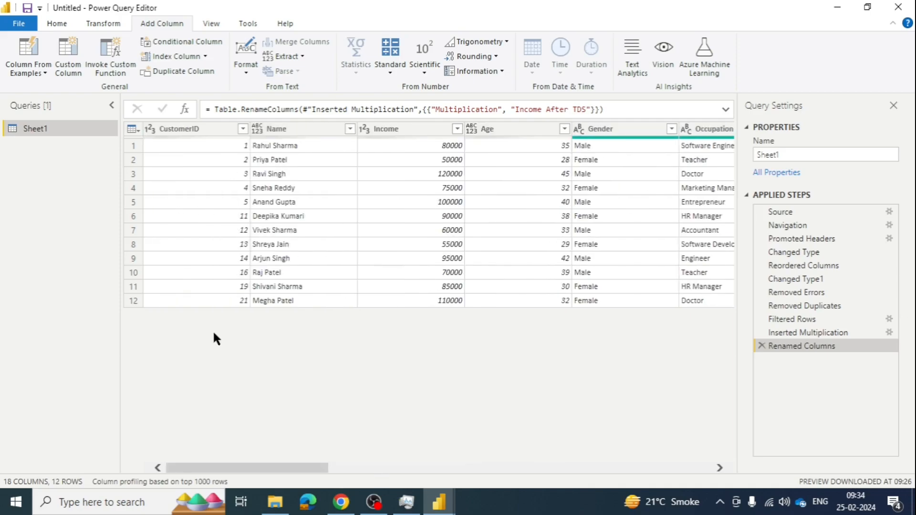
{"action": "left_click", "coordinate": [388, 200]}
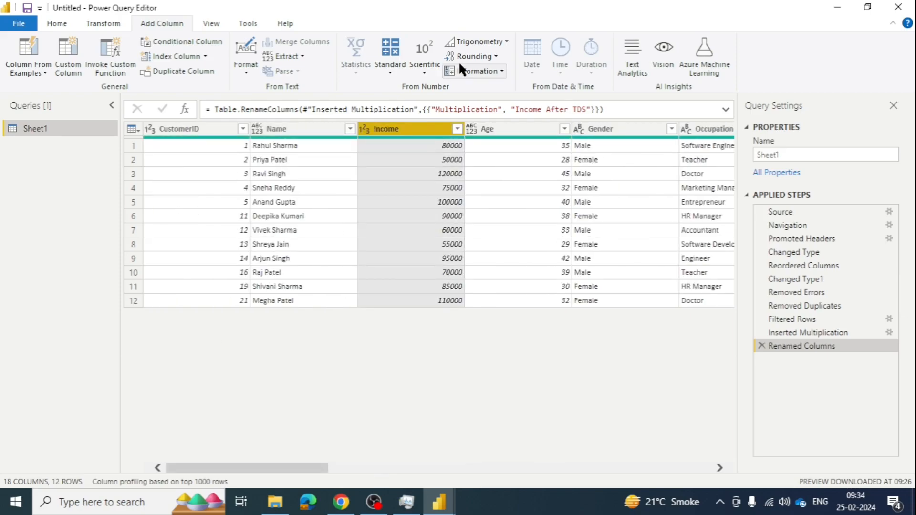
{"action": "left_click", "coordinate": [417, 74]}
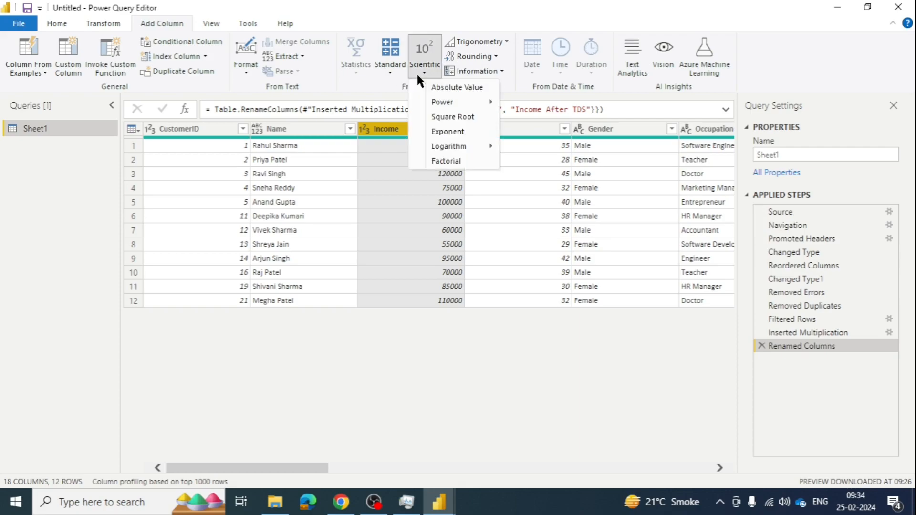
{"action": "left_click", "coordinate": [394, 70]}
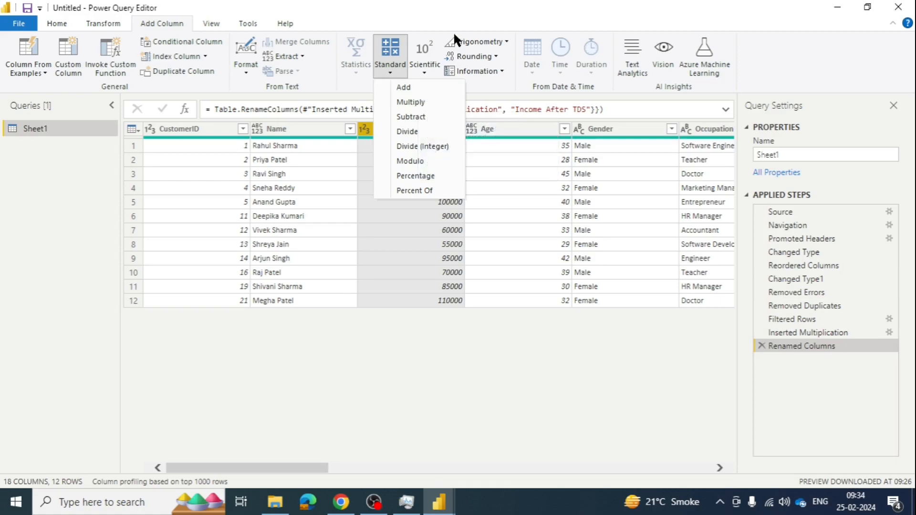
{"action": "left_click", "coordinate": [452, 14]}
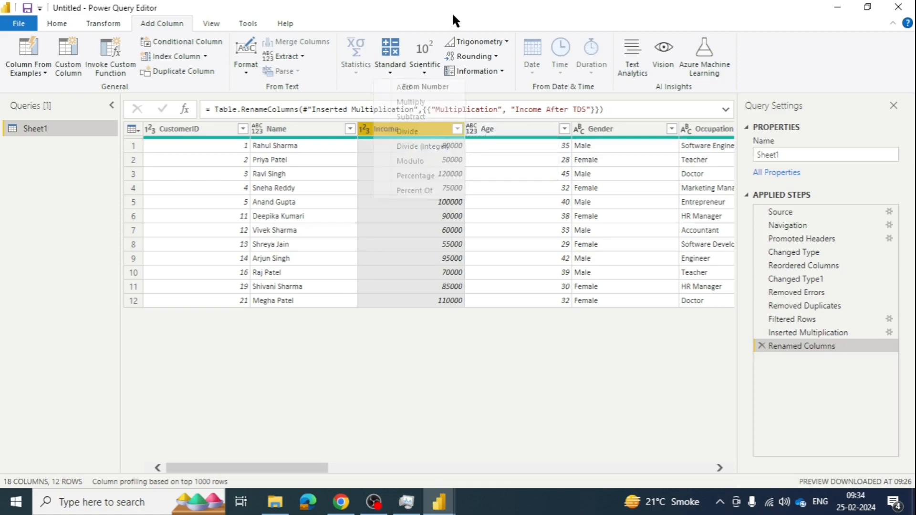
{"action": "left_click", "coordinate": [497, 56]}
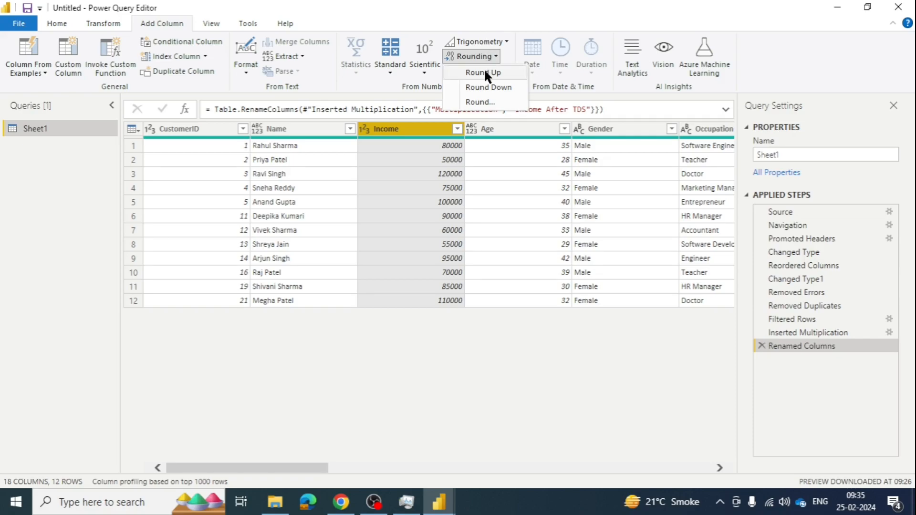
{"action": "left_click", "coordinate": [482, 10]}
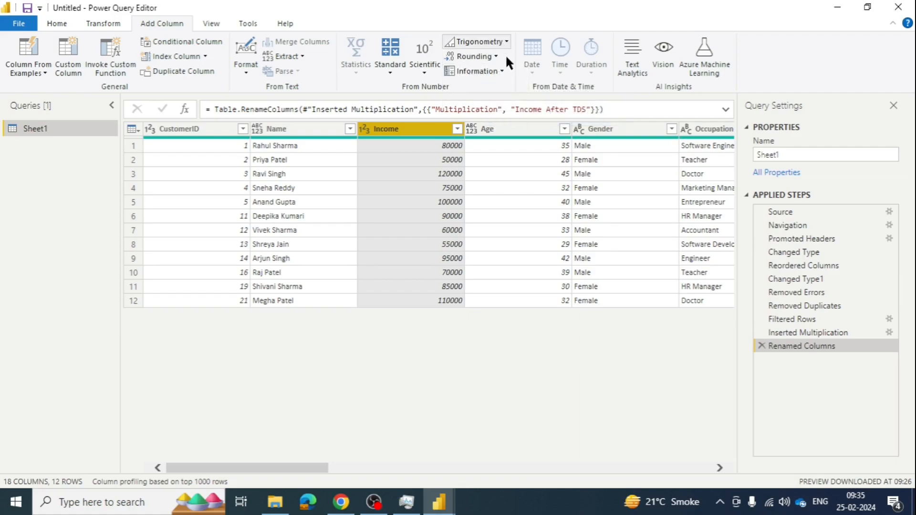
{"action": "left_click", "coordinate": [502, 72]}
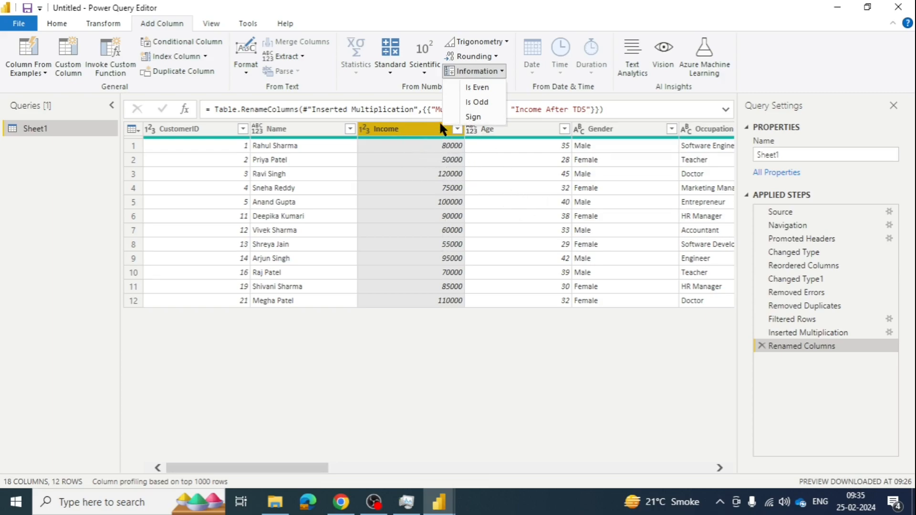
{"action": "left_click", "coordinate": [479, 89]}
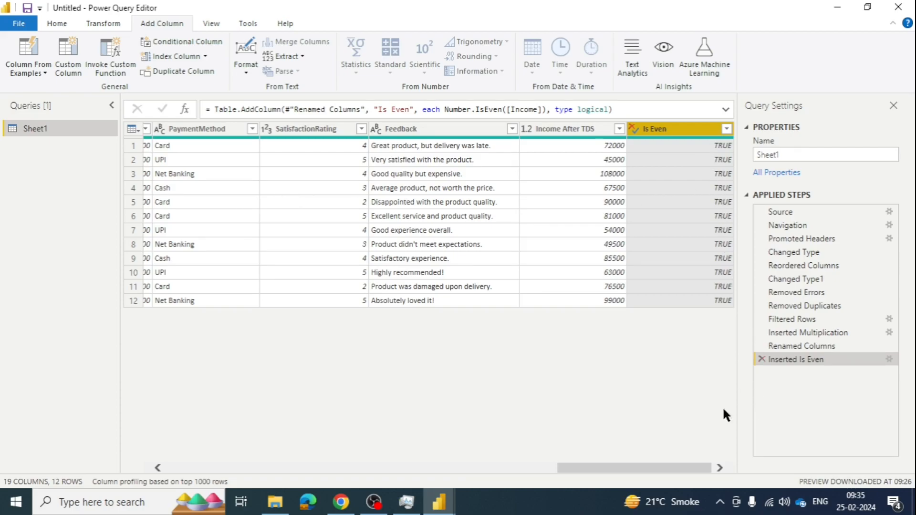
- Count the distinct values of the Name column, then delete that calculation step
{"action": "left_click_drag", "start_coordinate": [680, 473], "coordinate": [571, 466]}
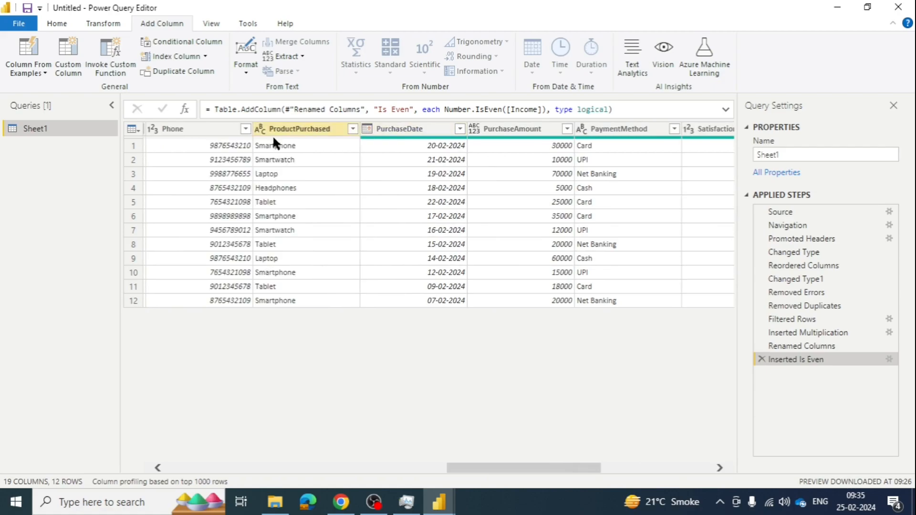
{"action": "left_click_drag", "start_coordinate": [497, 470], "coordinate": [114, 432]}
{"action": "left_click", "coordinate": [287, 126]}
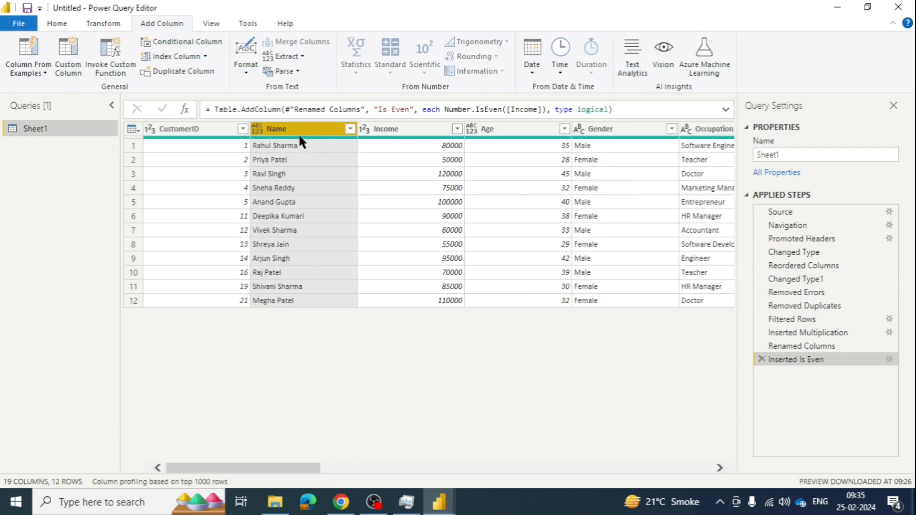
{"action": "left_click", "coordinate": [98, 24]}
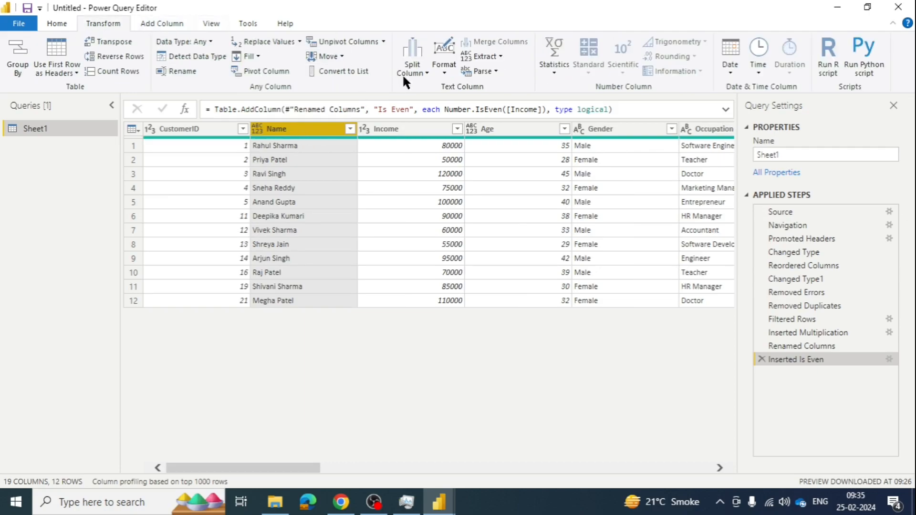
{"action": "left_click", "coordinate": [553, 73]}
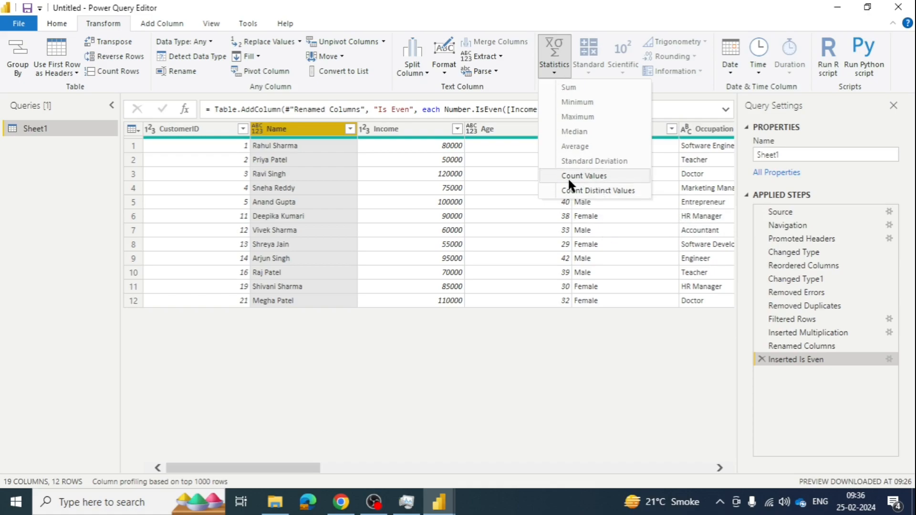
{"action": "left_click", "coordinate": [581, 189]}
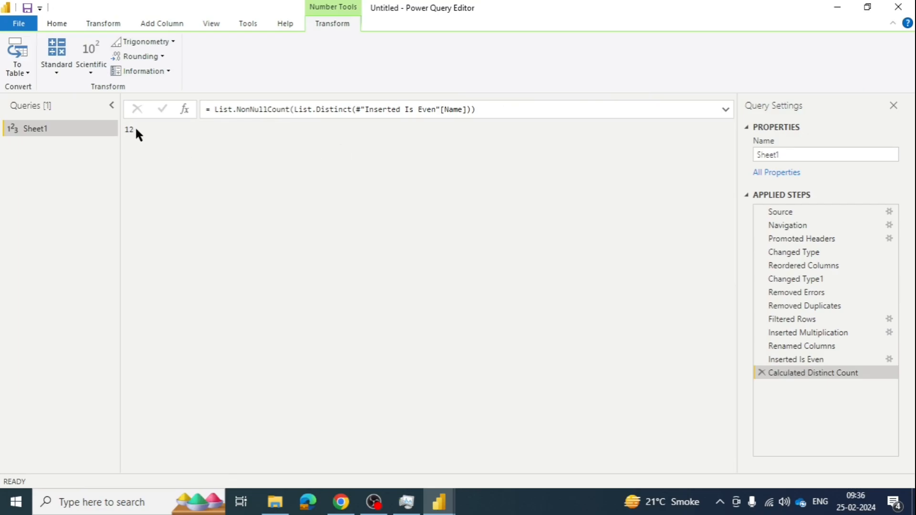
{"action": "left_click", "coordinate": [762, 373]}
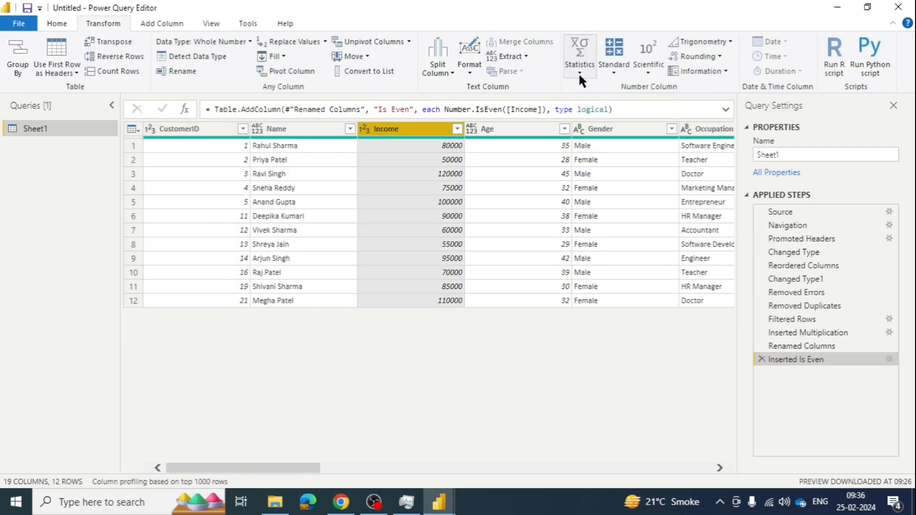
{"action": "left_click", "coordinate": [579, 73]}
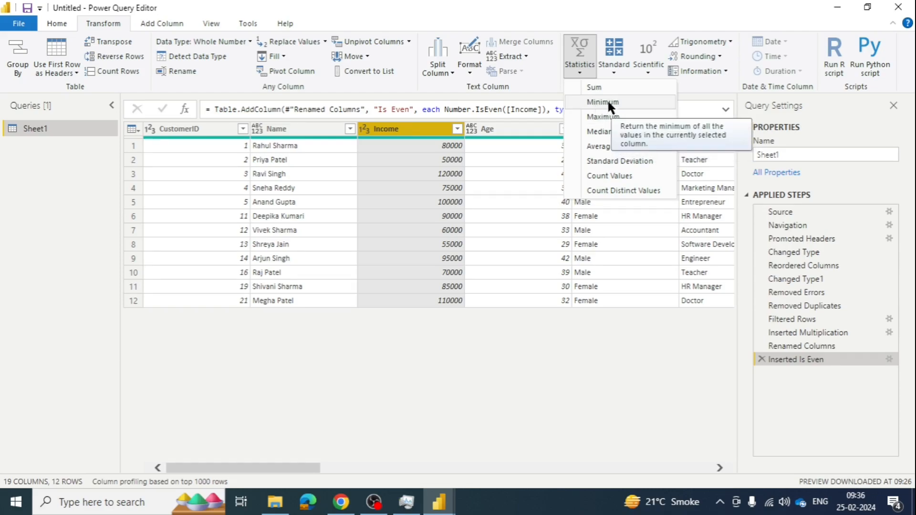
{"action": "left_click", "coordinate": [579, 70]}
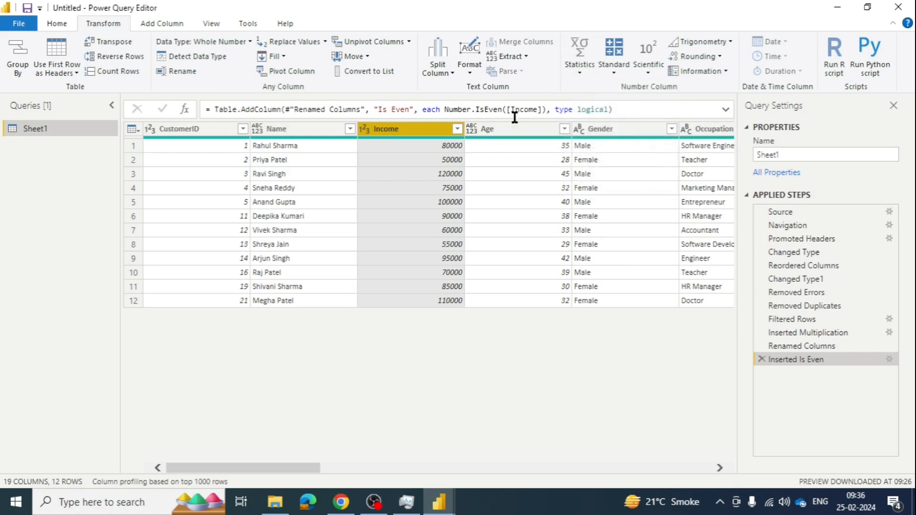
{"action": "left_click", "coordinate": [162, 24]}
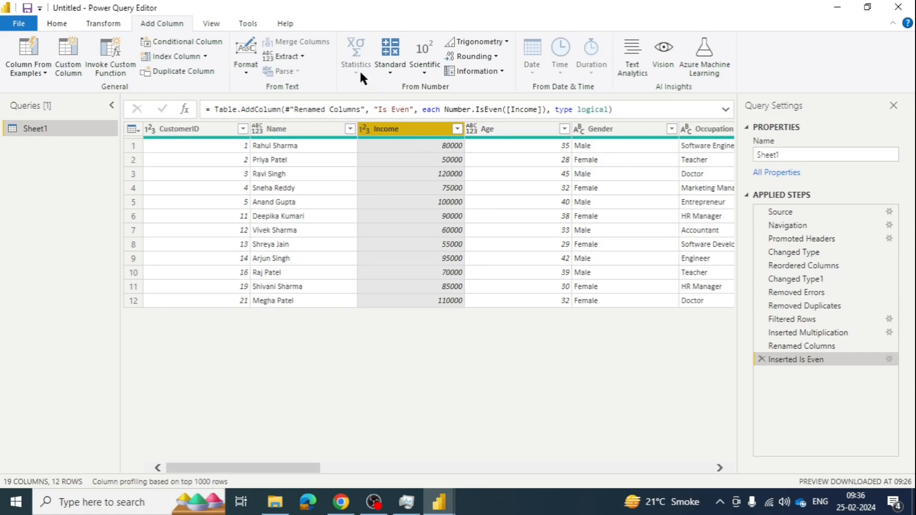
{"action": "left_click", "coordinate": [101, 24]}
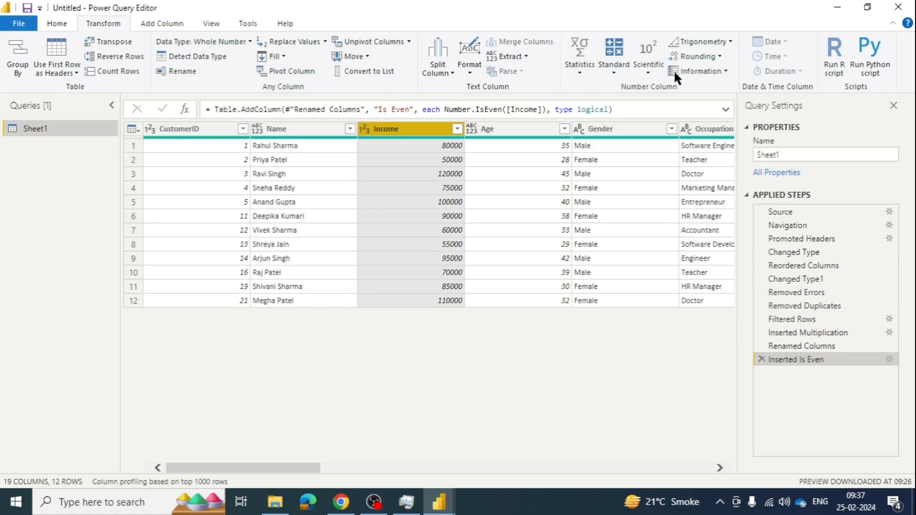
{"action": "left_click", "coordinate": [730, 42]}
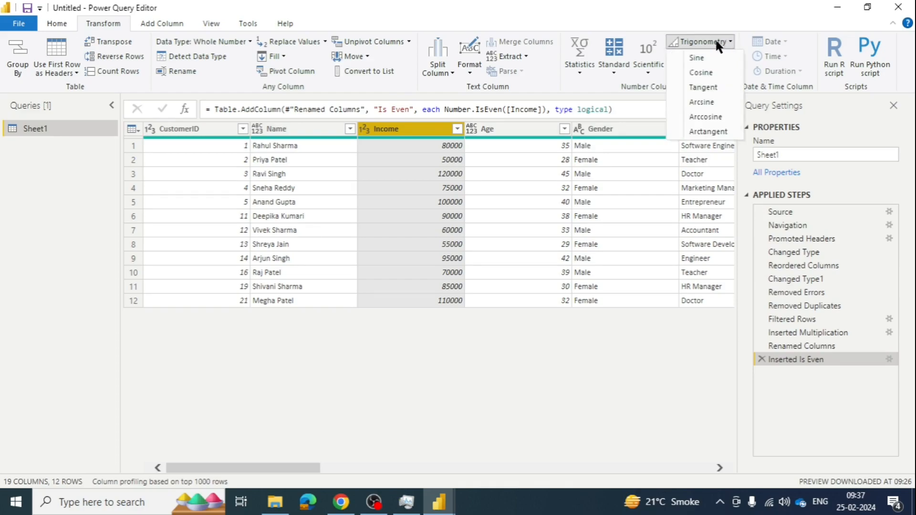
{"action": "left_click", "coordinate": [668, 24]}
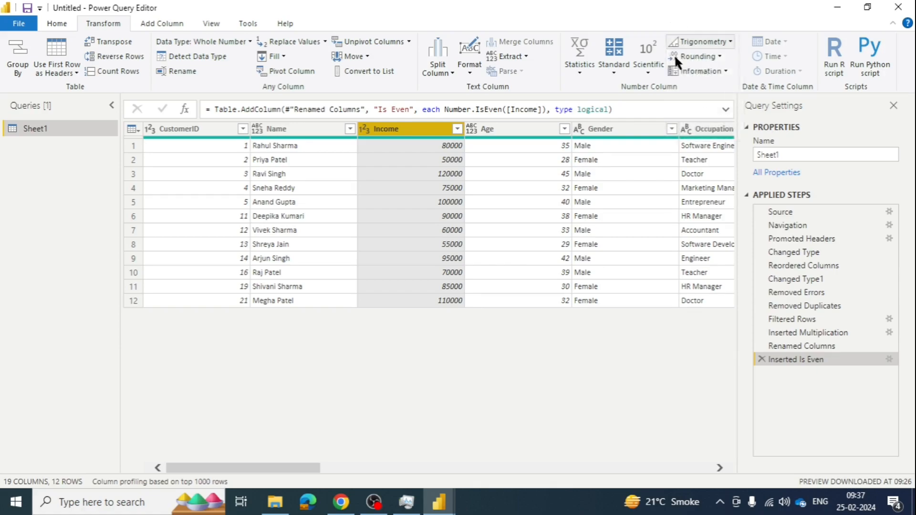
{"action": "left_click", "coordinate": [649, 72]}
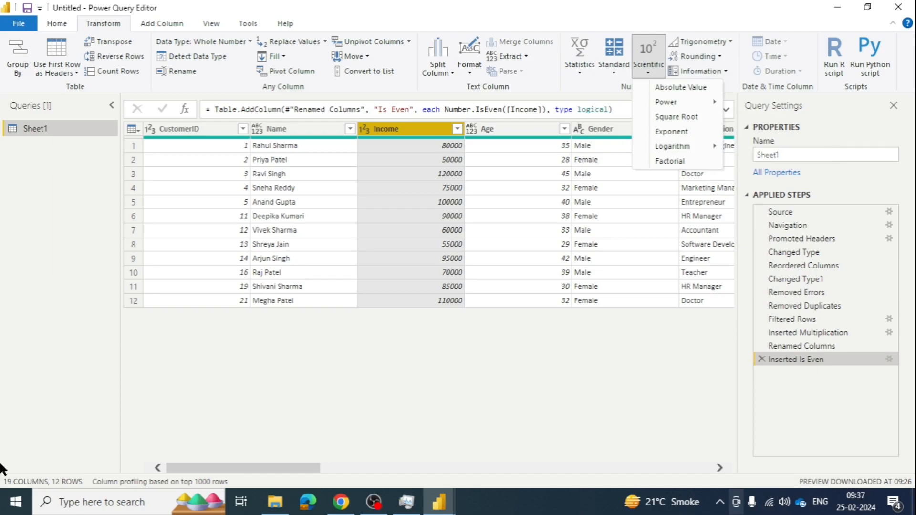
{"action": "left_click", "coordinate": [607, 24]}
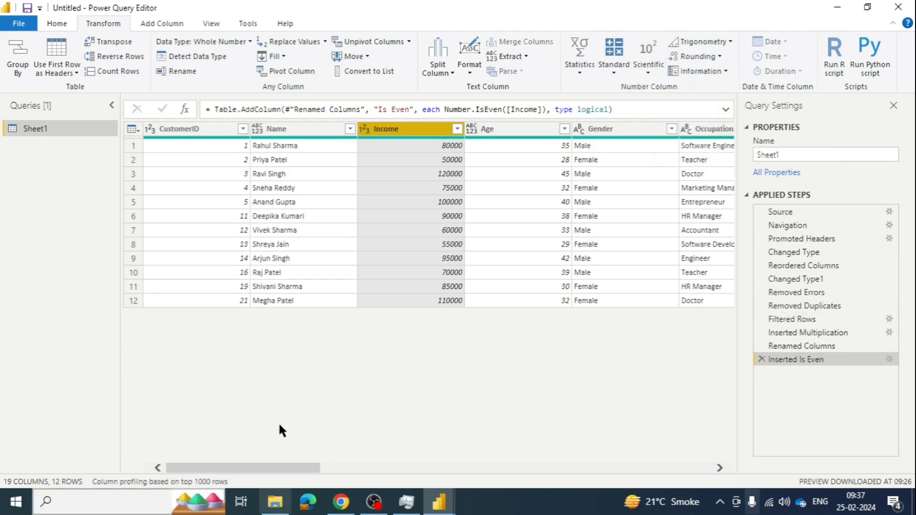
{"action": "left_click_drag", "start_coordinate": [284, 468], "coordinate": [275, 371]}
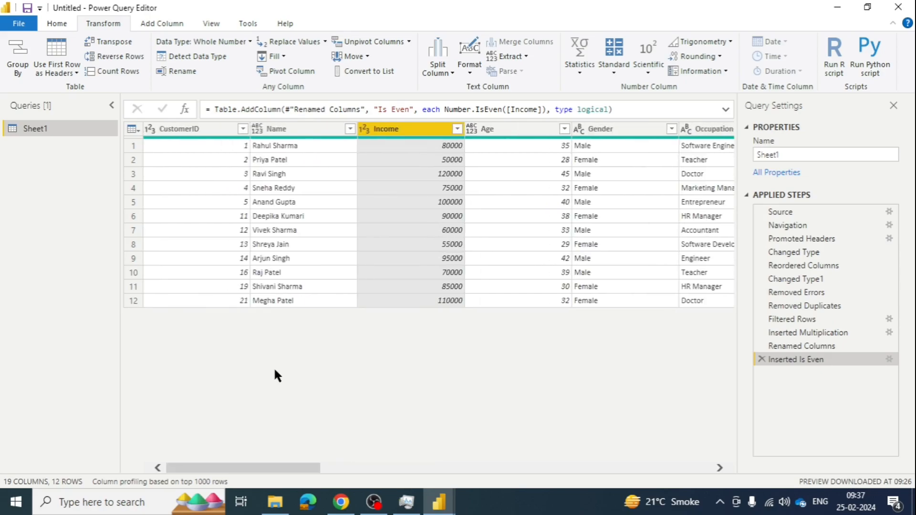